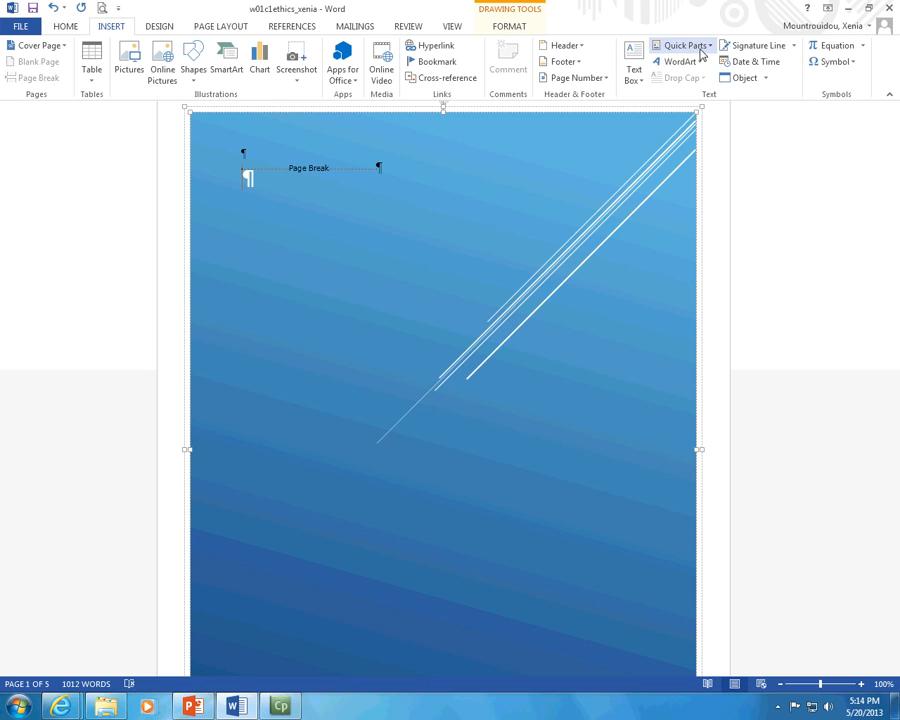
click(700, 52)
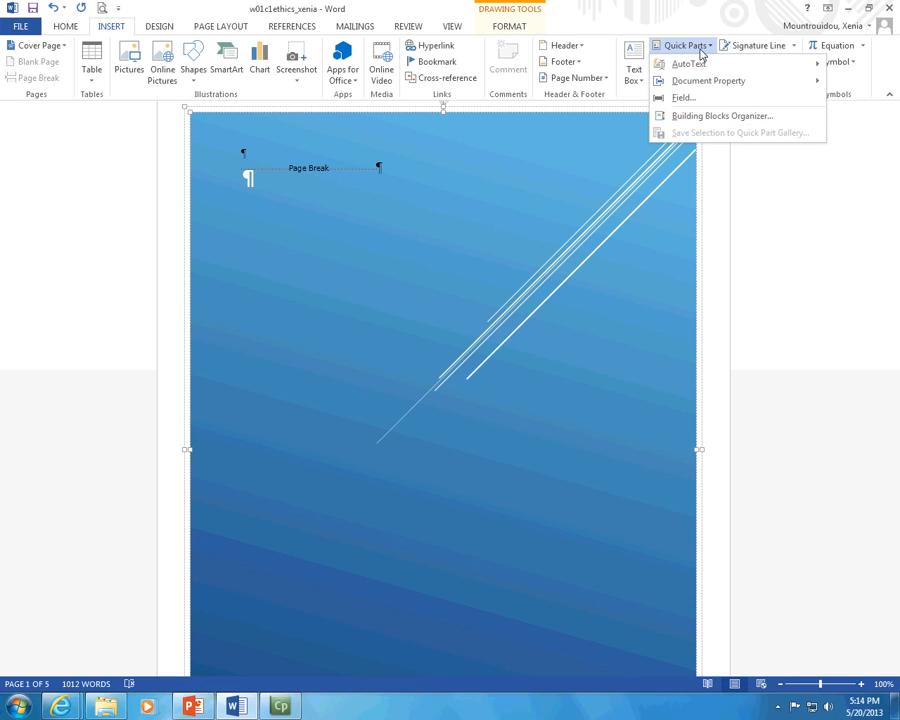
mouse_move(715, 83)
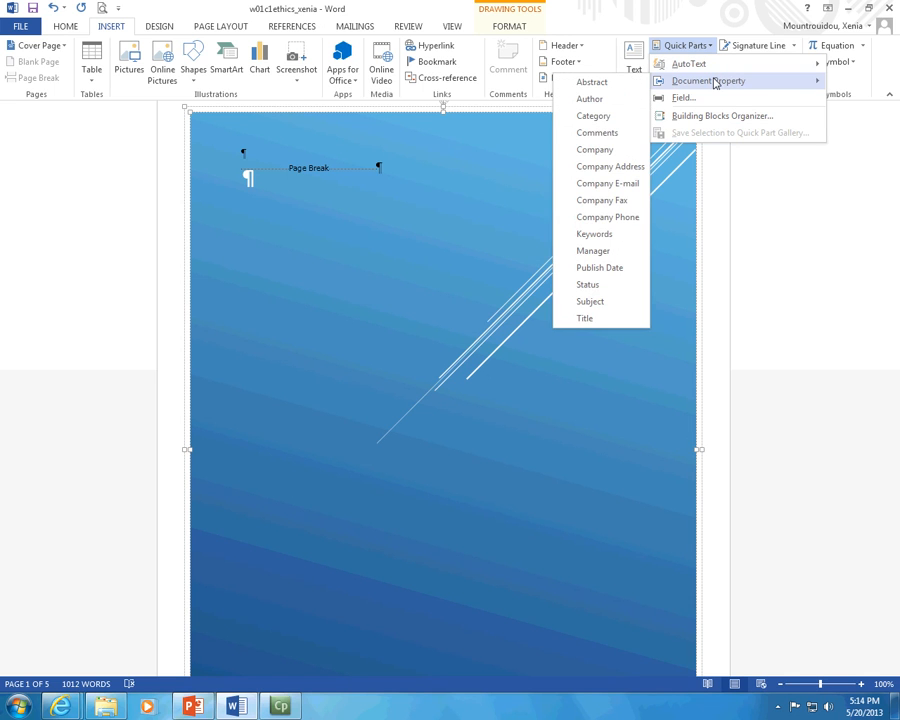
click(614, 150)
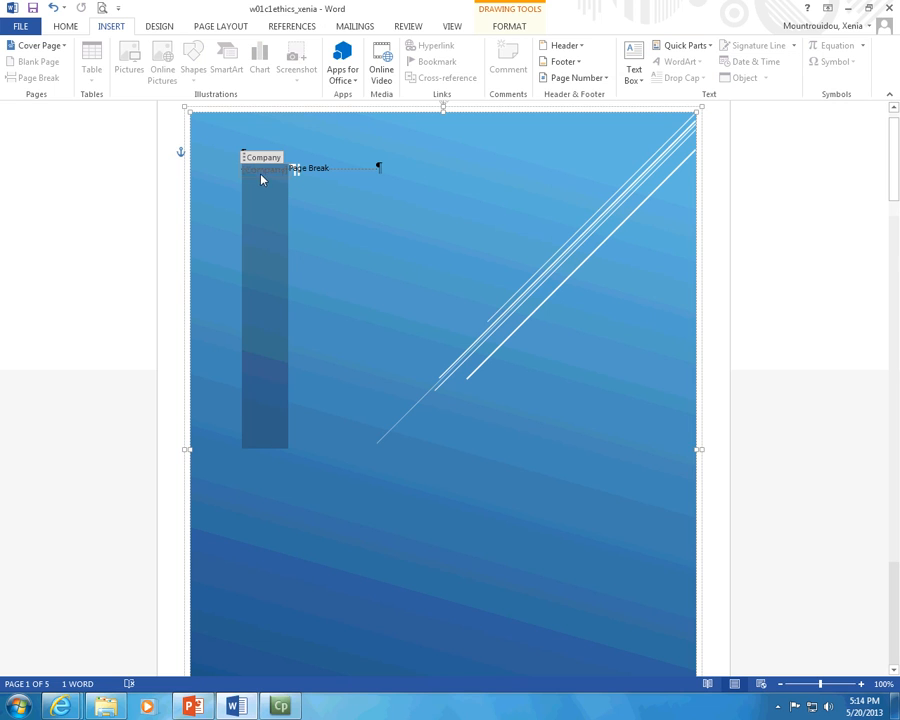
click(276, 170)
double_click(276, 170)
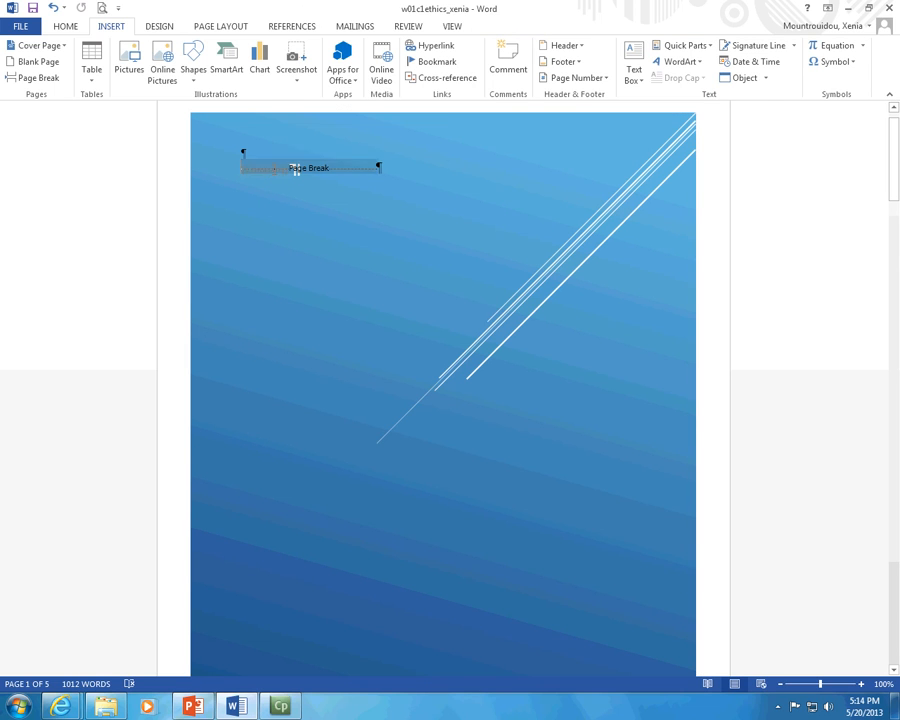
click(247, 172)
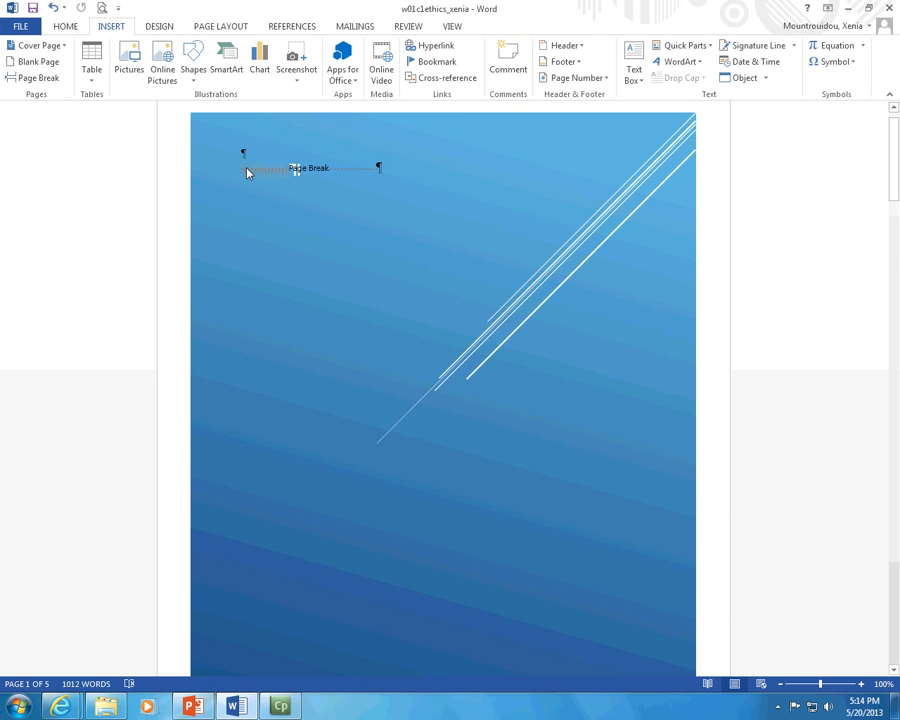
key(Return)
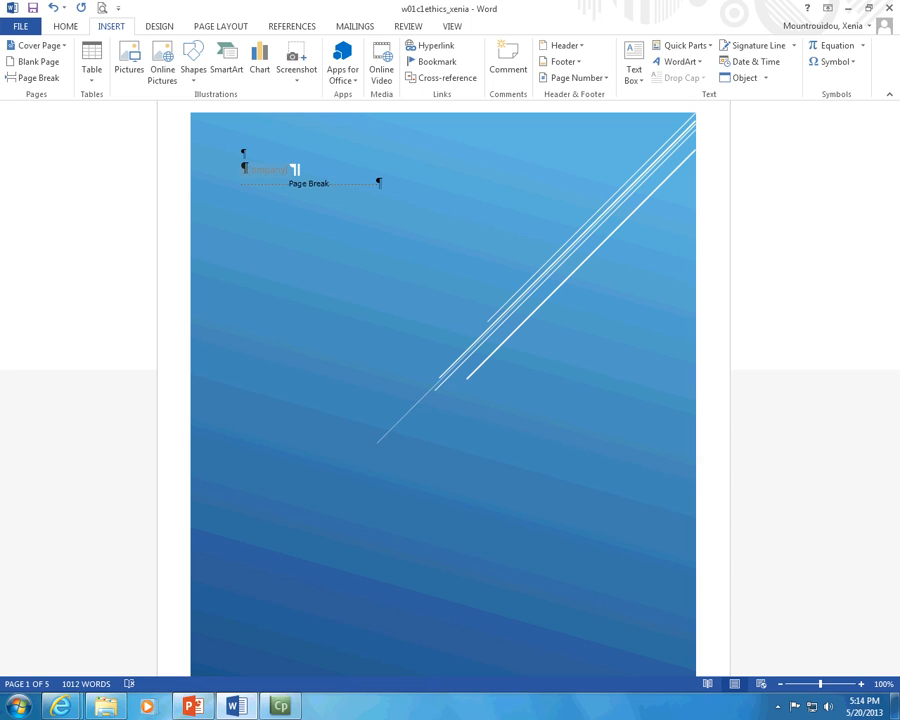
key(BackSpace)
click(429, 183)
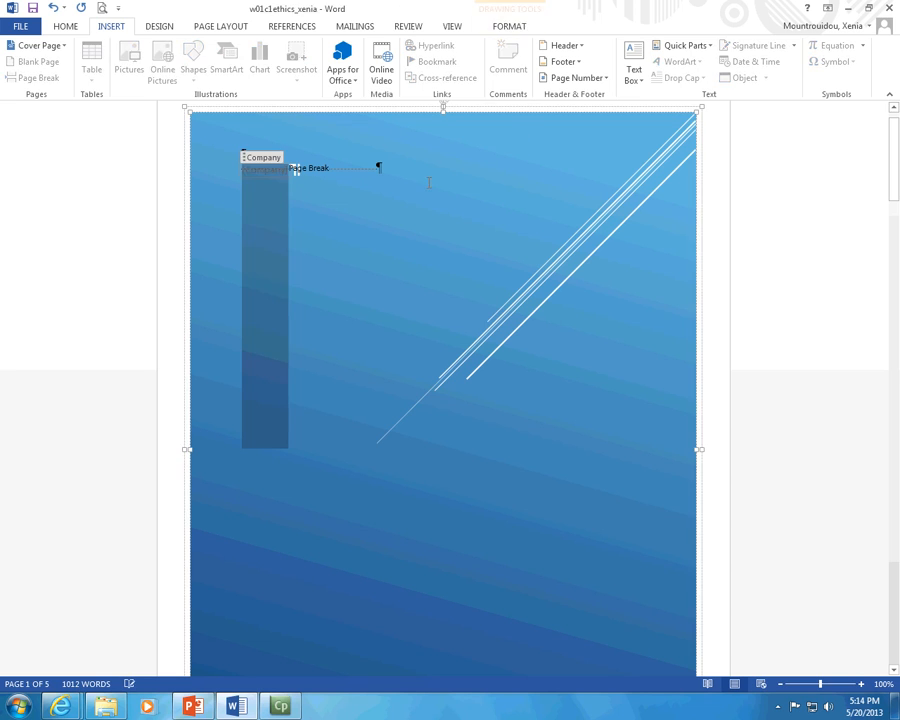
click(285, 173)
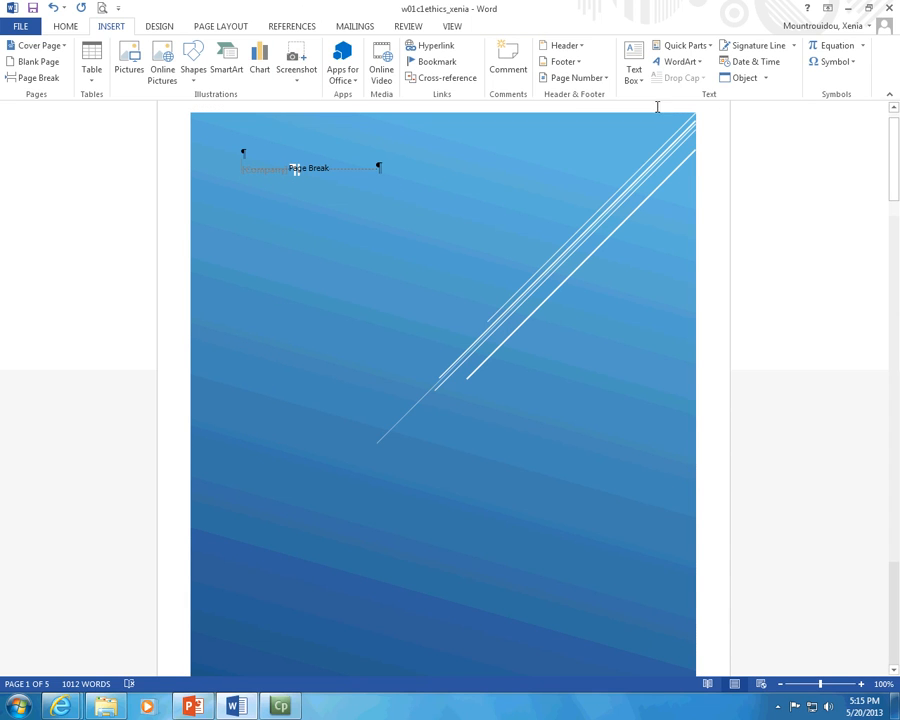
click(53, 8)
click(53, 8)
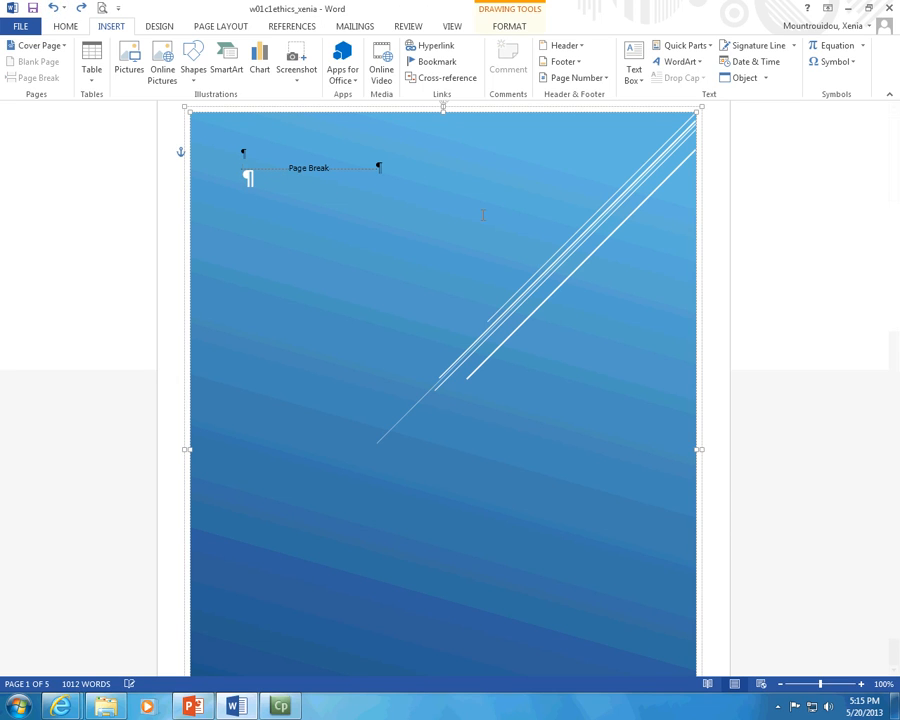
Step: Insert the Company document property on a new line in the cover page's text area, below the page break
key(Return)
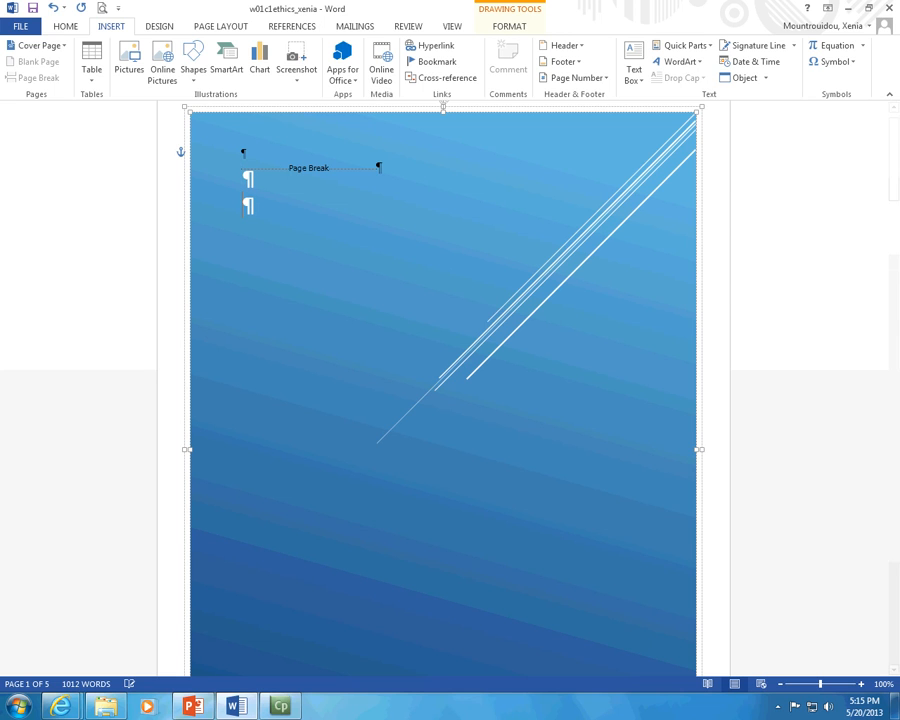
click(688, 46)
mouse_move(708, 84)
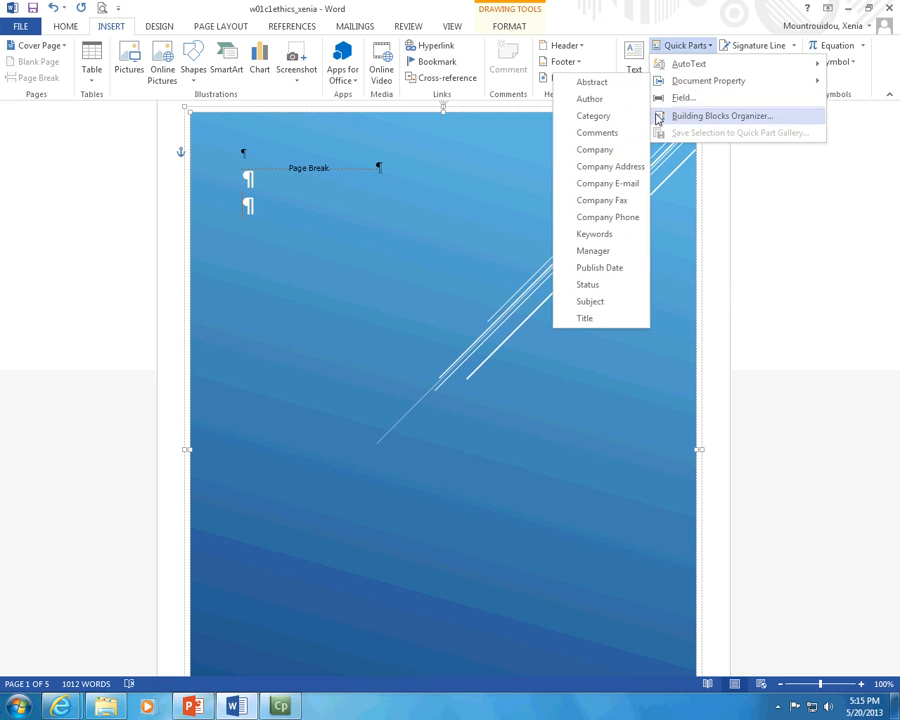
click(611, 149)
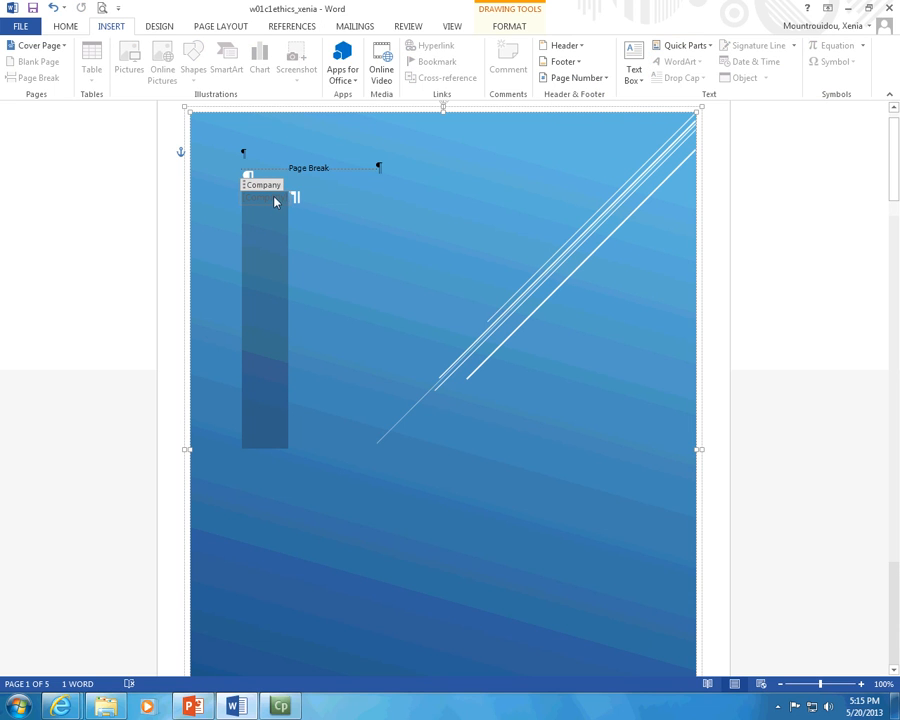
Step: Set the document's Company property to "JU" in the full properties list and return to the cover page
click(19, 27)
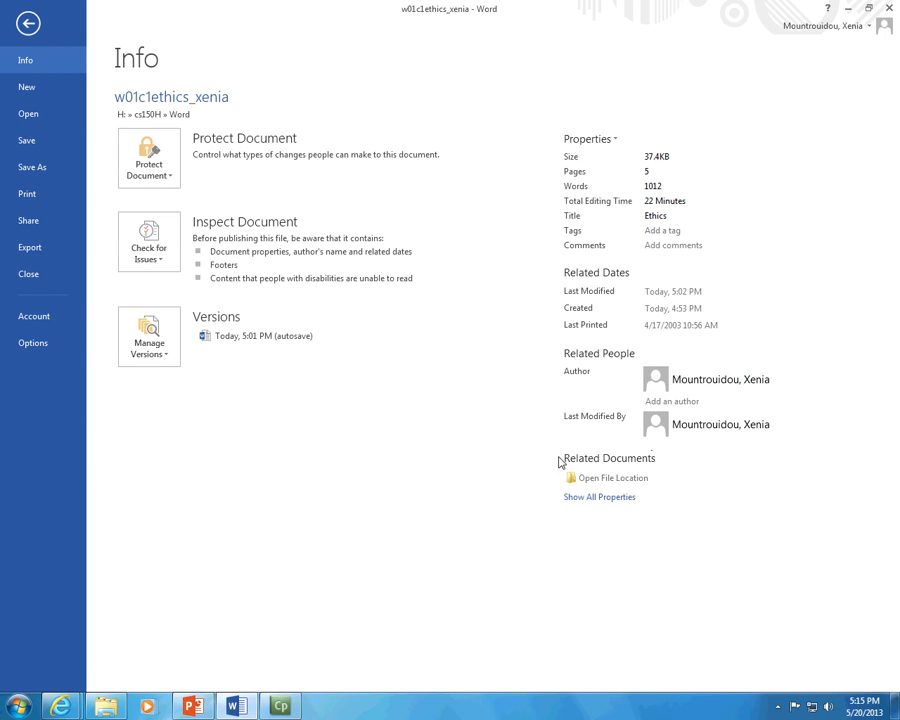
click(573, 497)
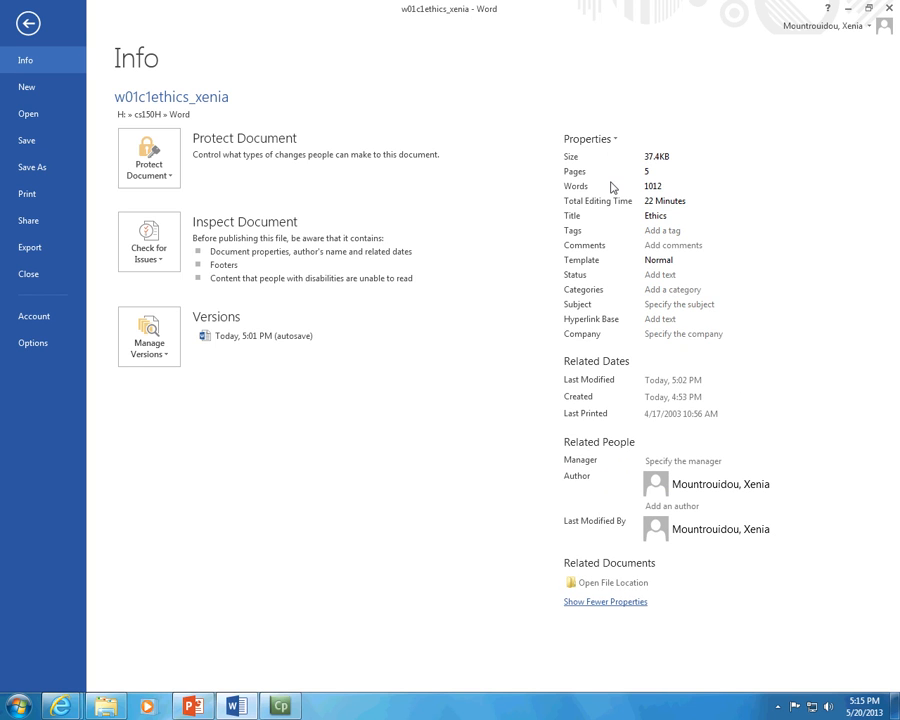
click(757, 336)
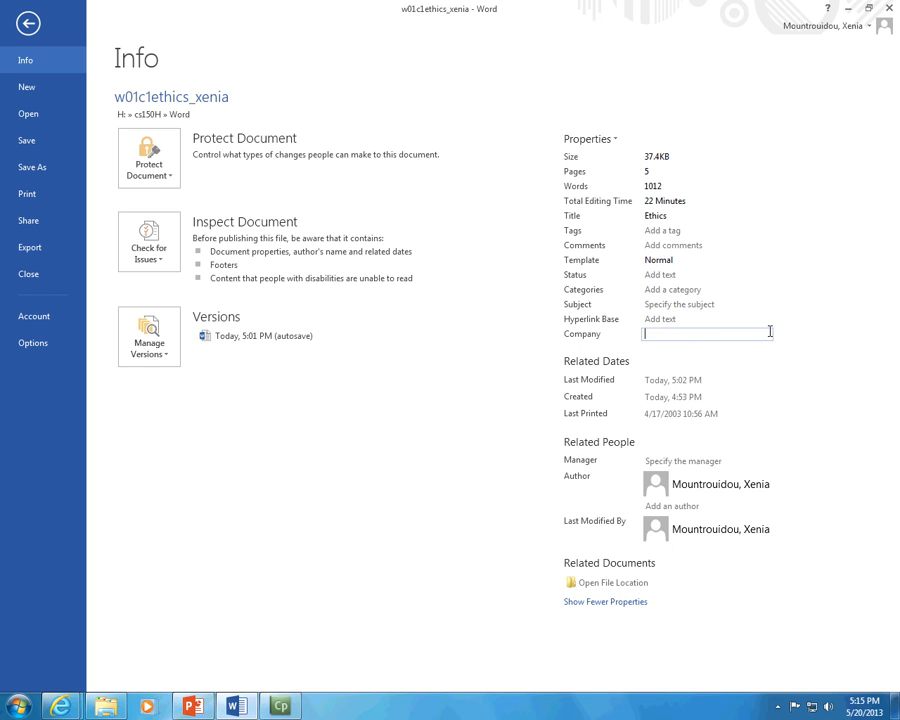
text(JU)
key(Return)
click(33, 25)
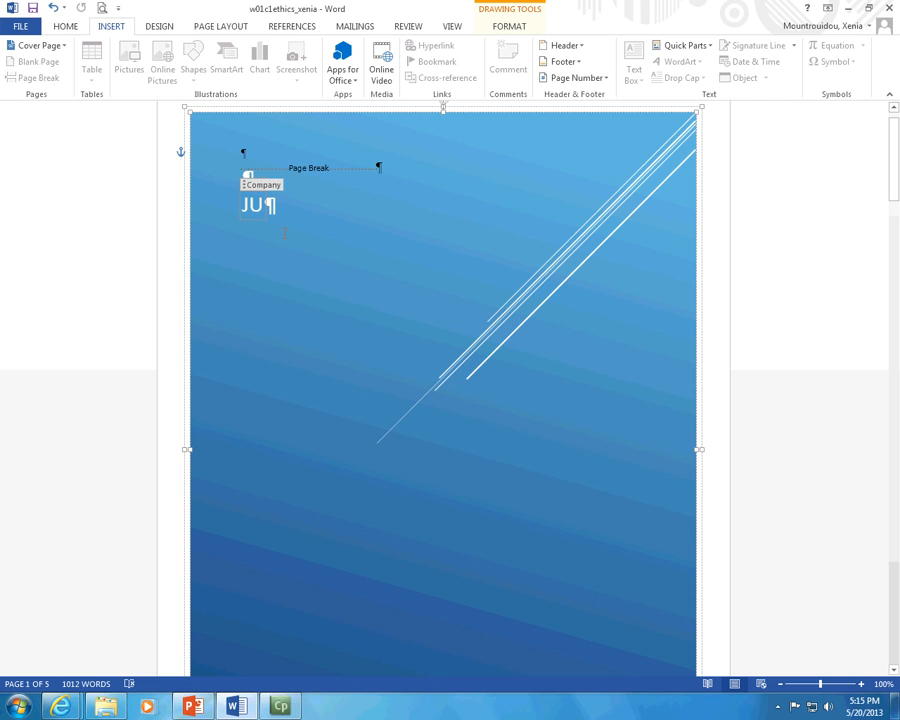
Step: Insert the "Jacksonville University" AutoText entry on a new line below the company name
key(Right)
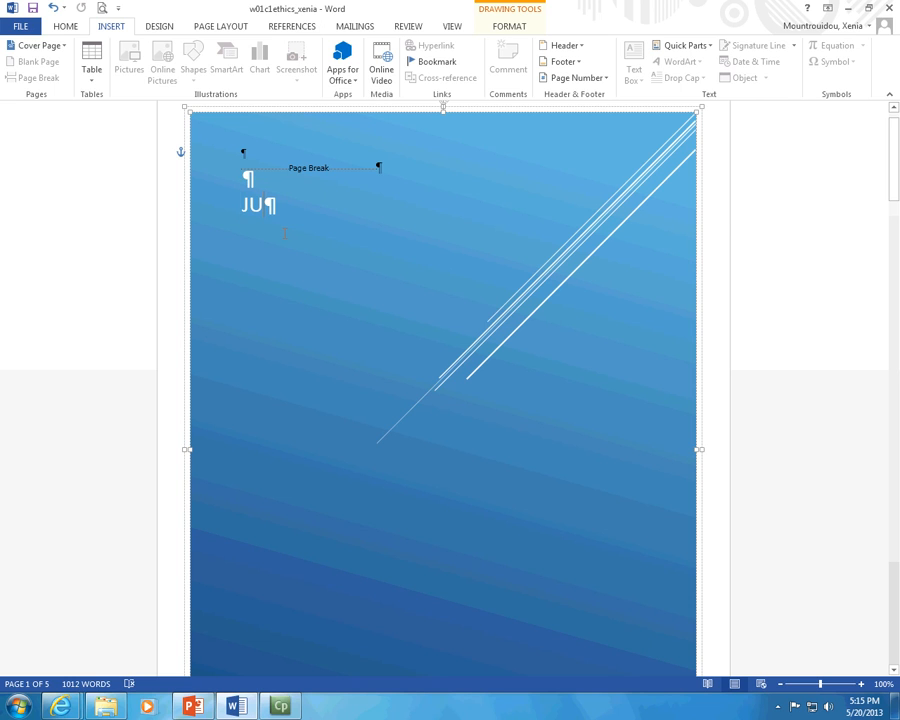
key(Return)
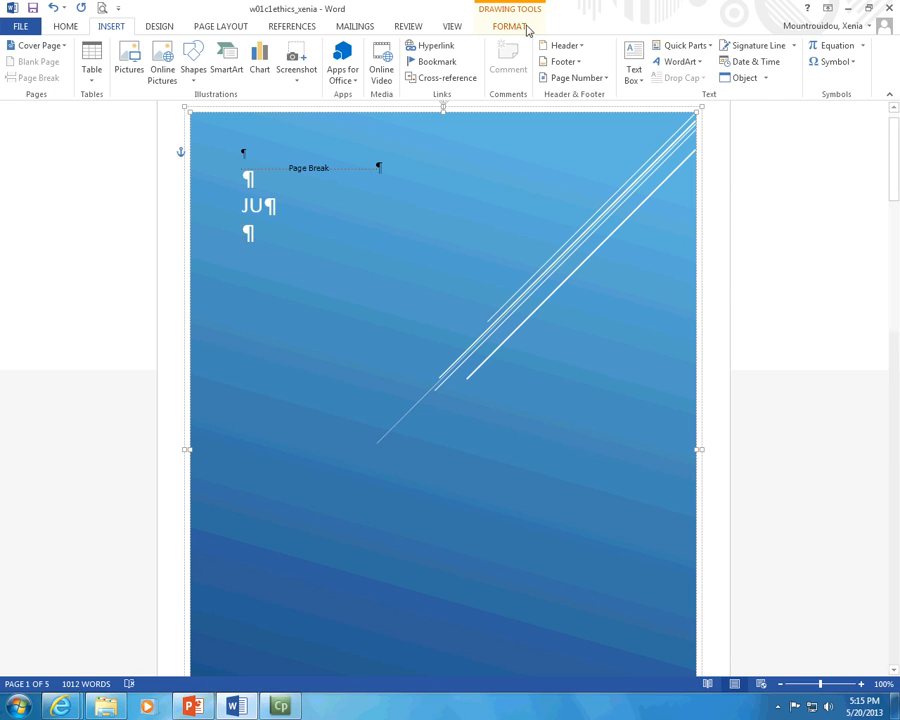
click(680, 46)
mouse_move(677, 72)
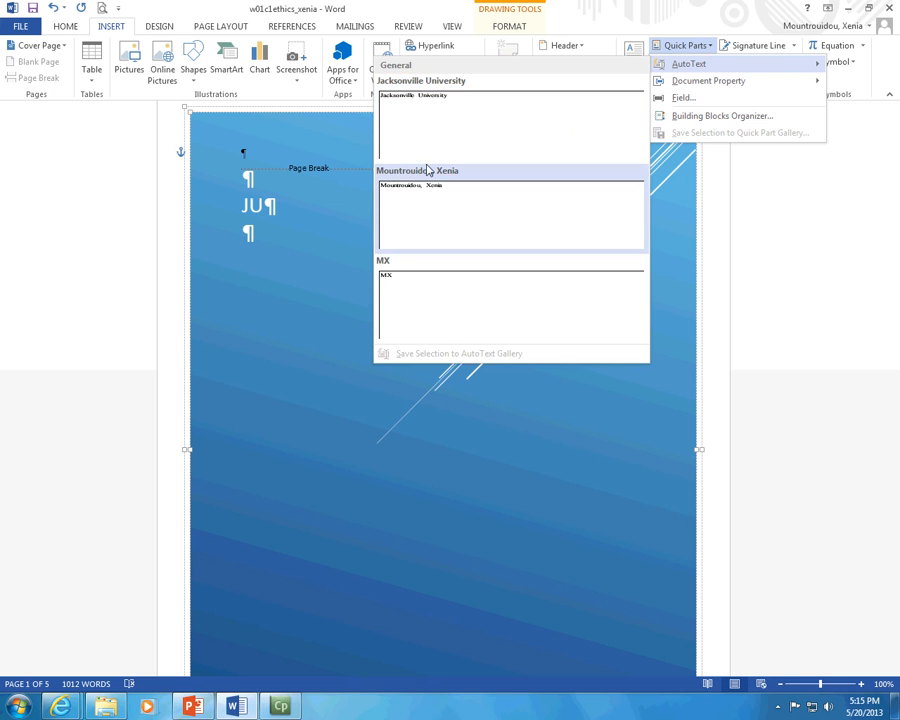
click(442, 135)
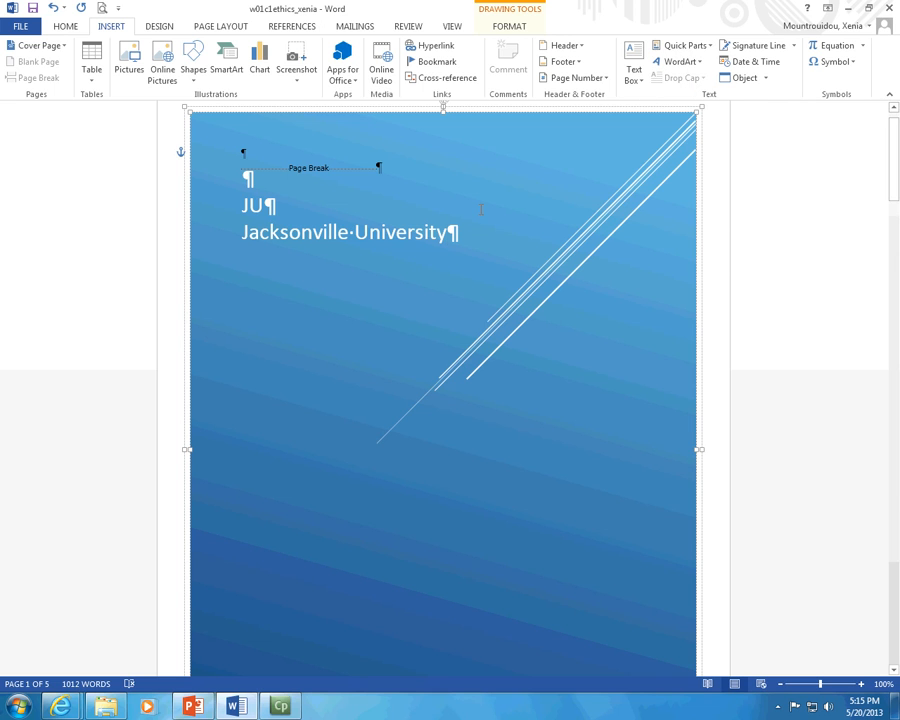
Step: Insert a Date field in the 5/20/2013 format on a new line below the university name
key(Return)
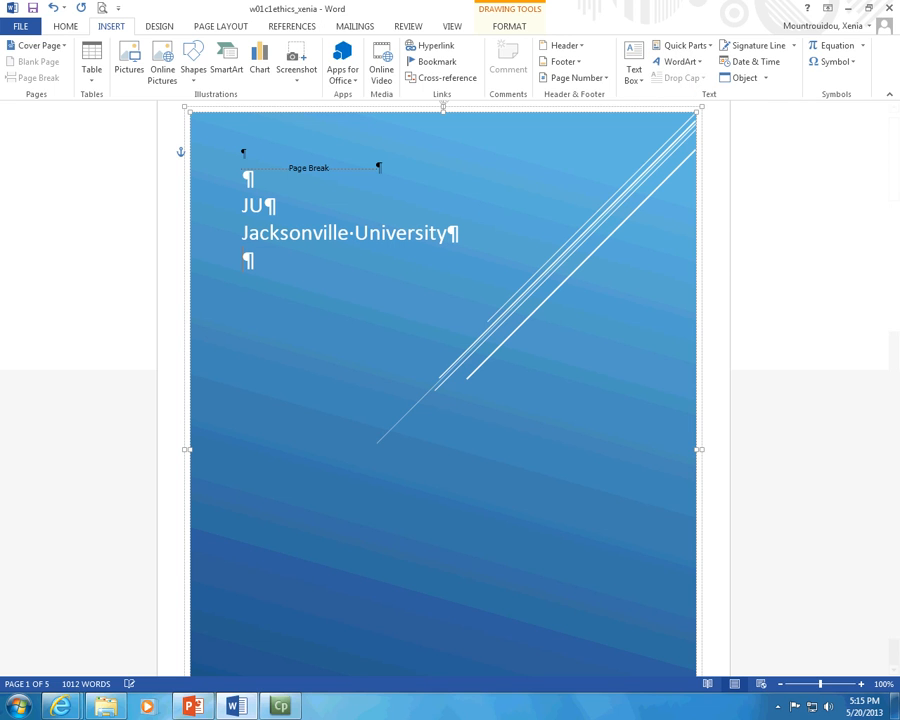
click(706, 48)
click(716, 96)
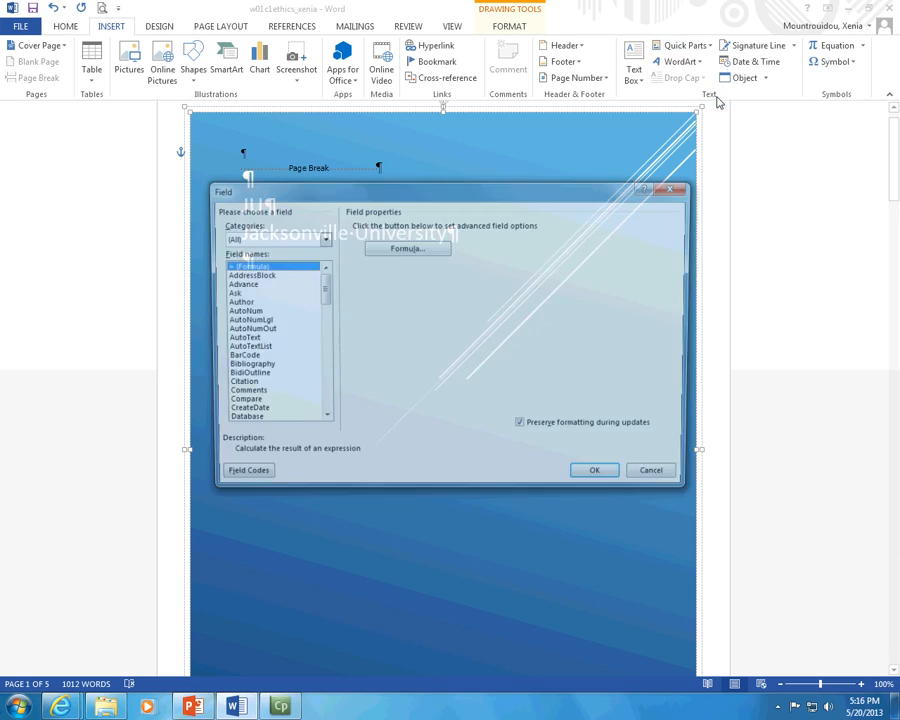
drag(321, 298, 341, 329)
click(240, 276)
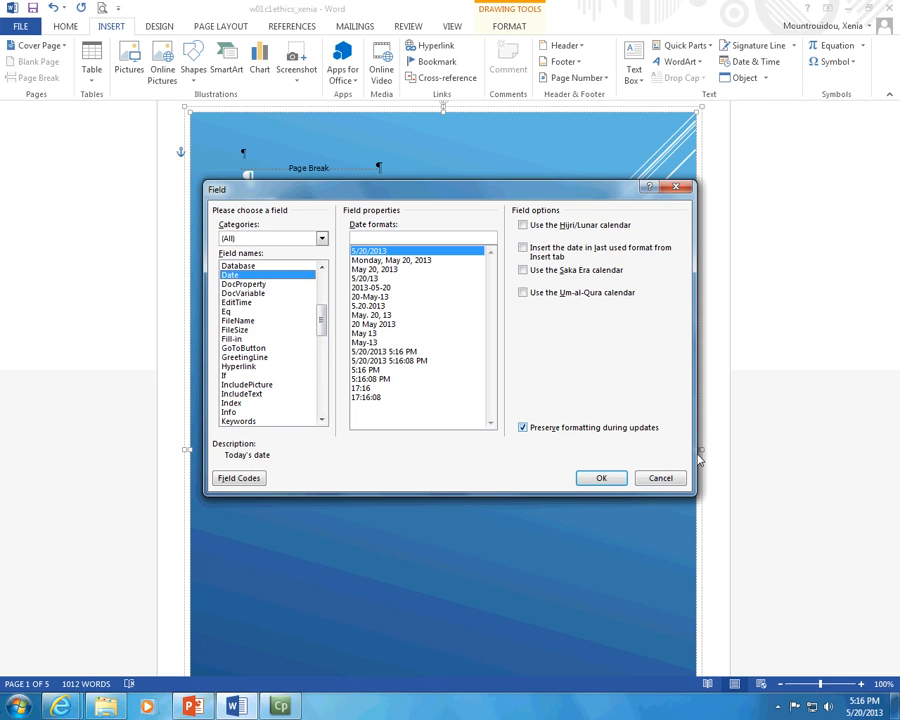
click(613, 478)
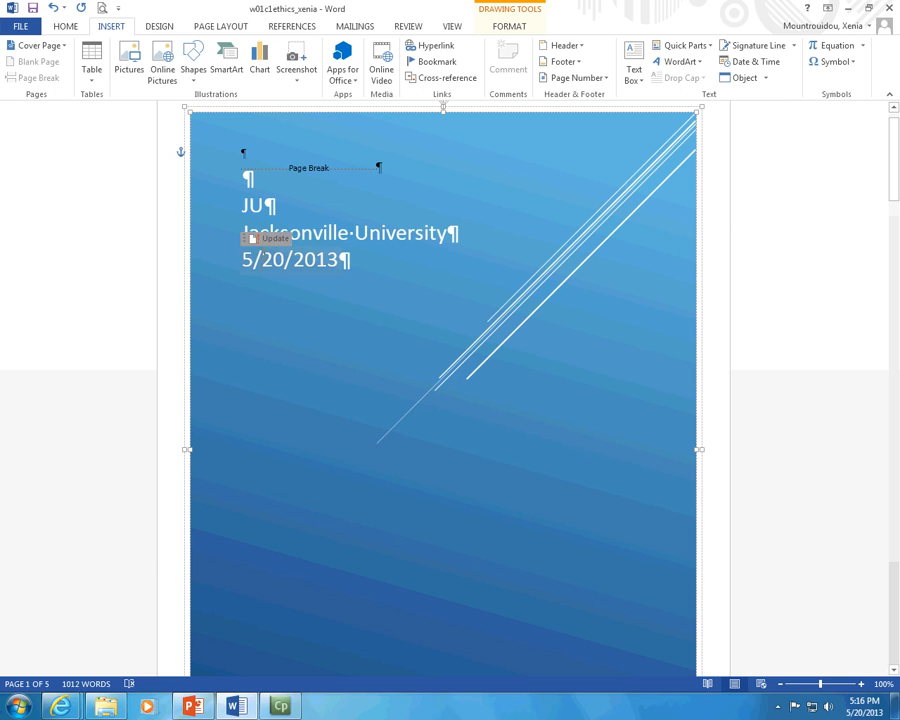
click(262, 258)
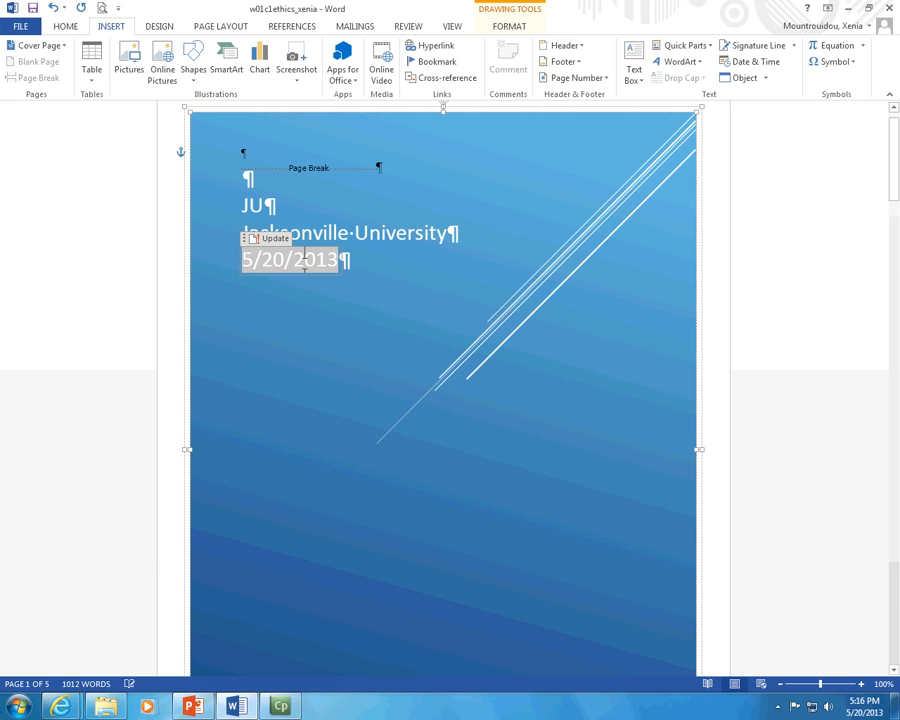
click(361, 258)
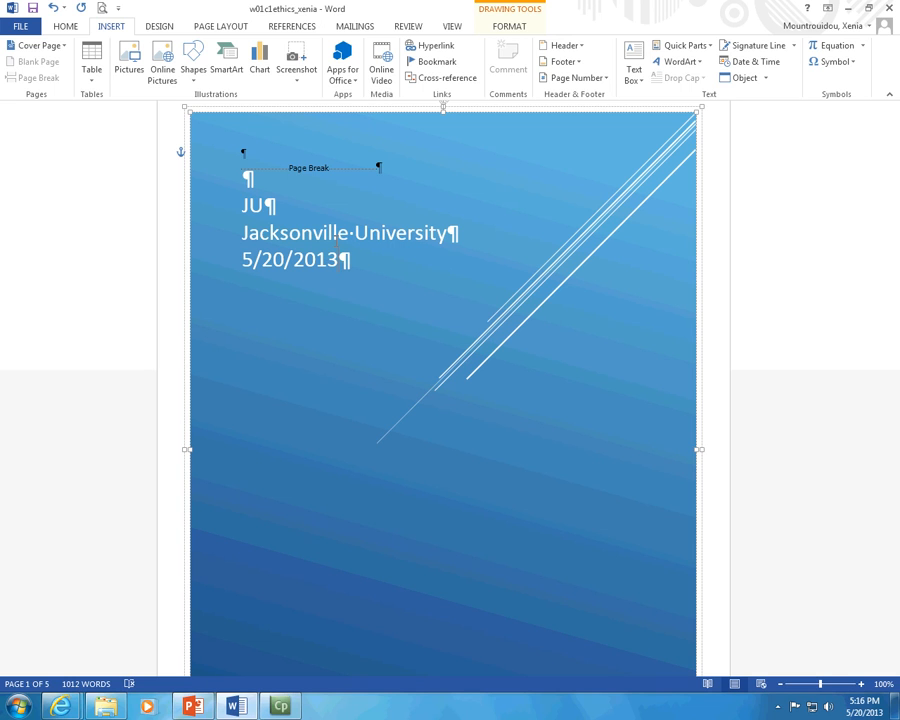
Step: Change the document's Title property to "Ethics and Society"
click(20, 26)
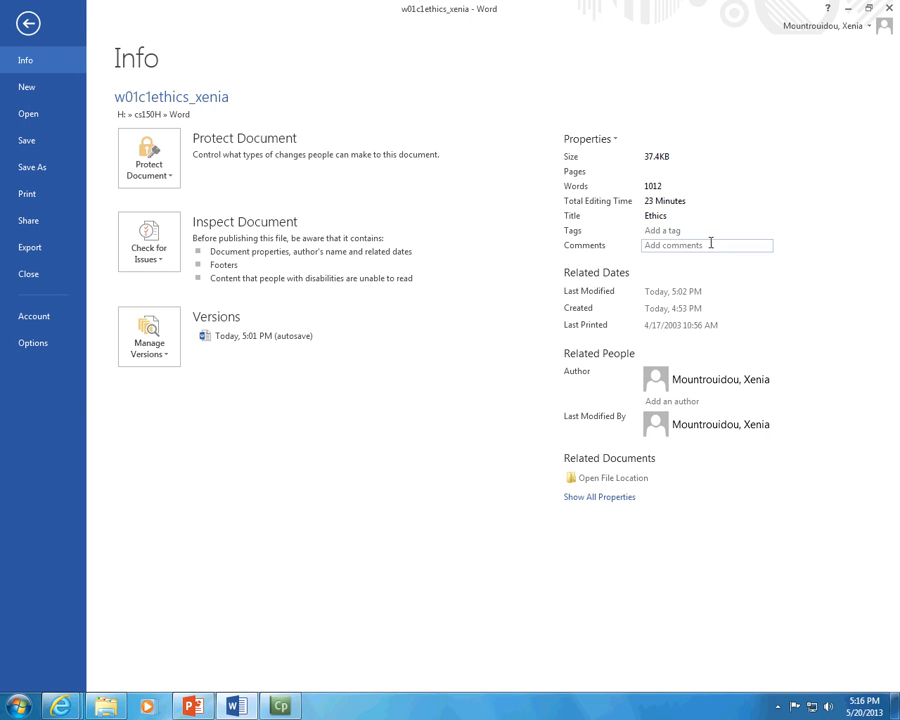
click(680, 218)
click(685, 216)
text(and )
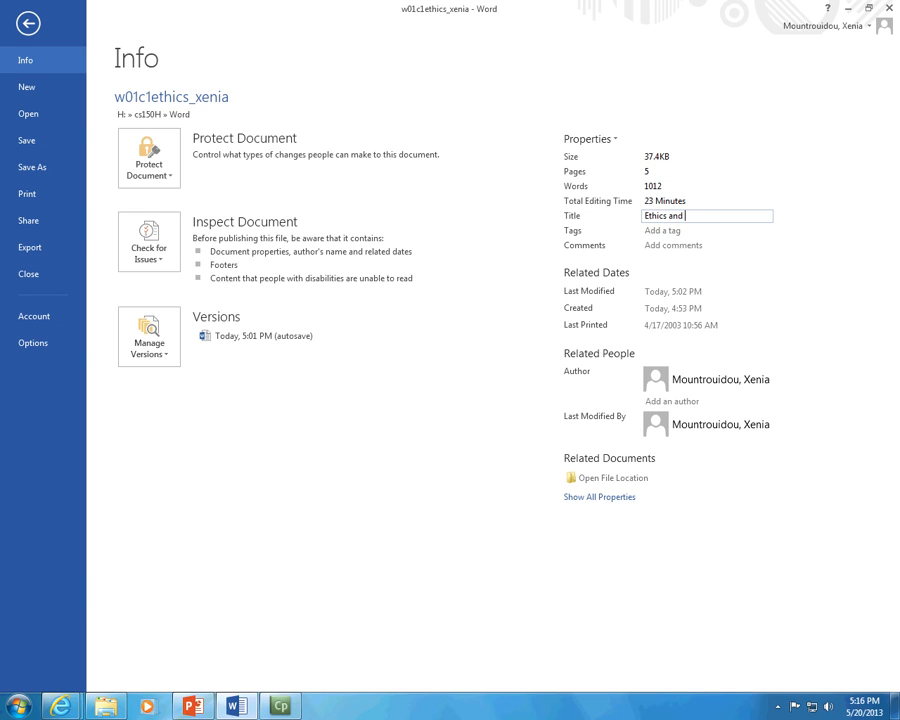
text(Socety)
key(Return)
click(697, 216)
text(i)
key(Return)
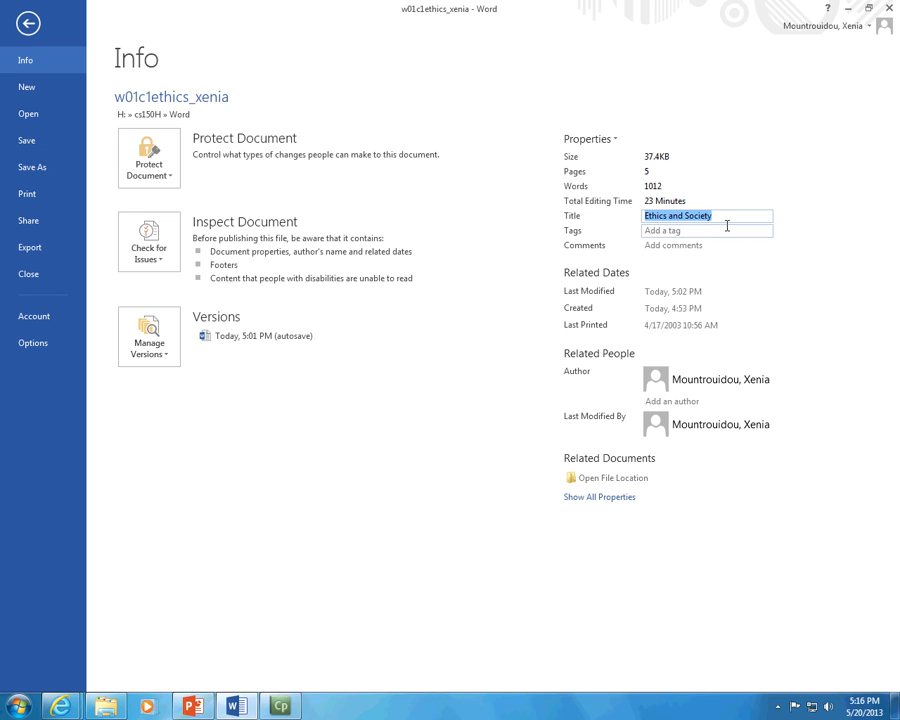
click(690, 231)
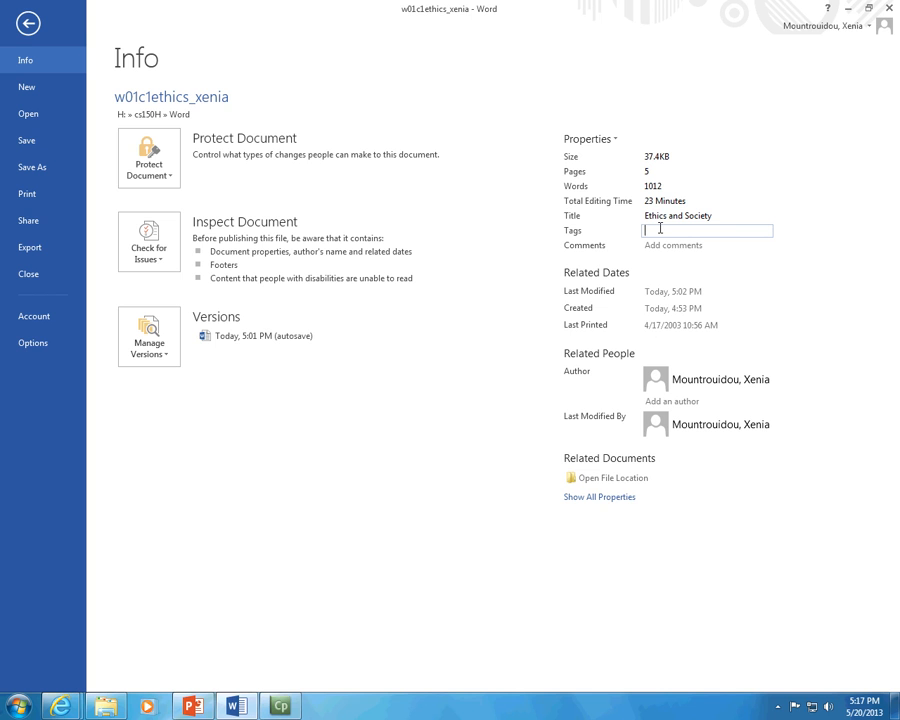
Step: Return to the document and examine the title control near the bottom of the cover page
click(28, 22)
scroll(367, 488, down, 3)
click(264, 520)
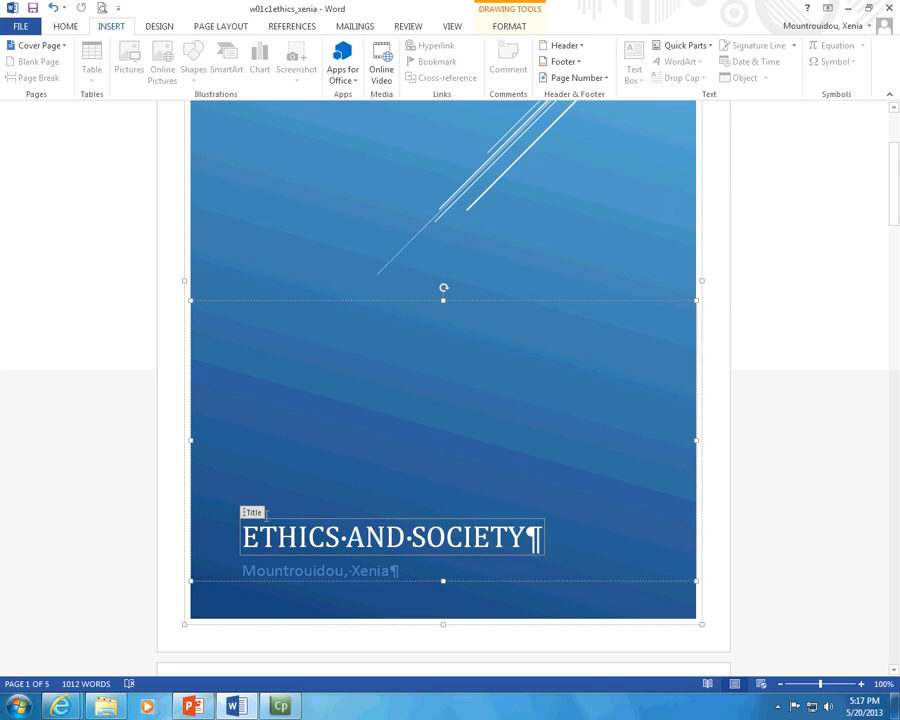
click(257, 513)
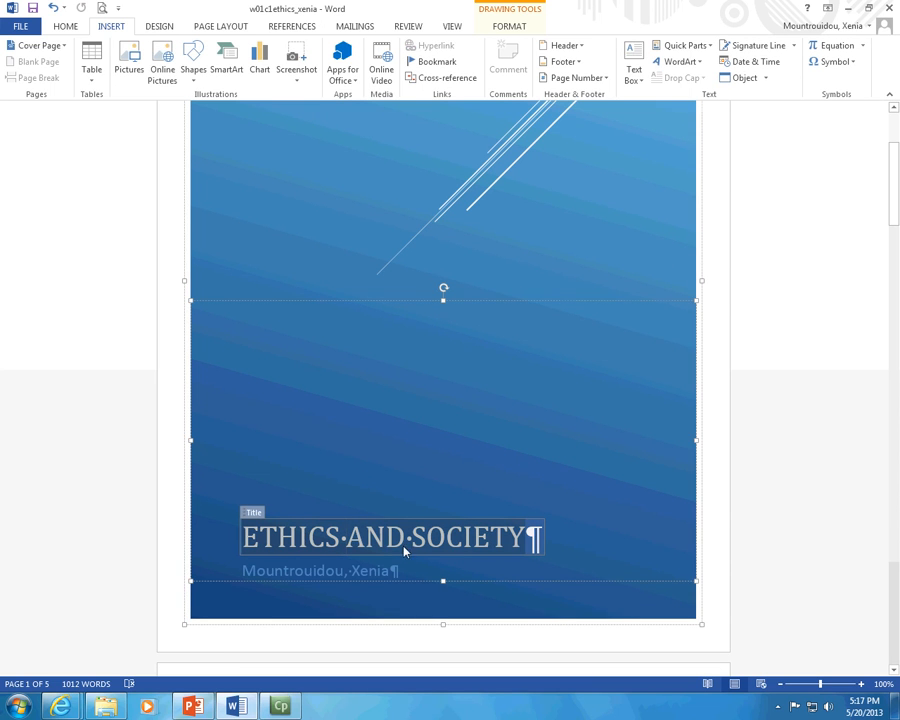
Step: Add the tags "ethics, society" to the document properties and display the full properties list
click(14, 20)
click(650, 231)
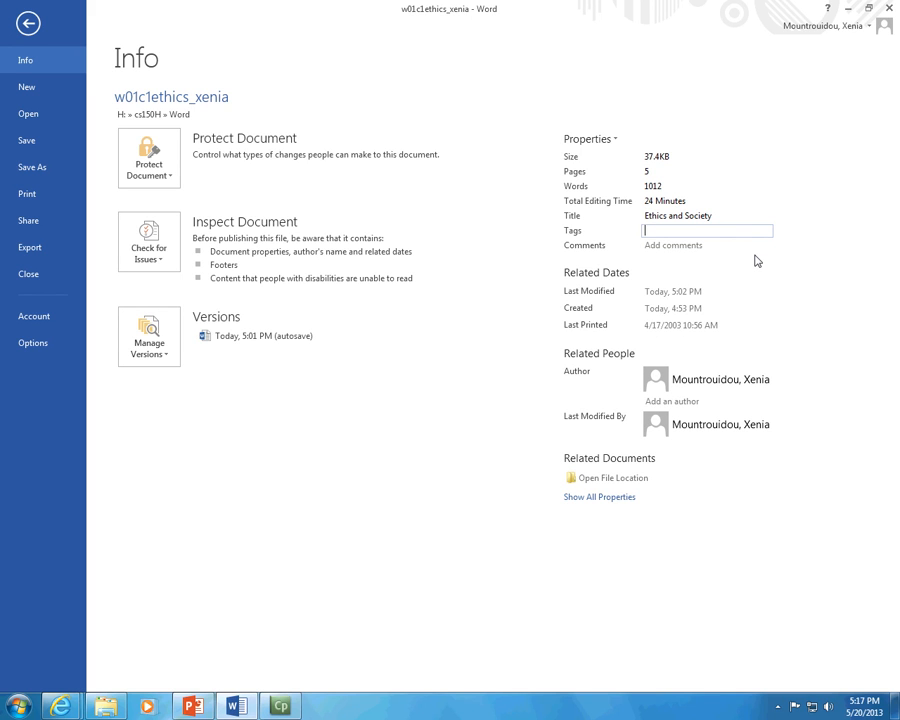
text(ethics, society)
key(ctrl+a)
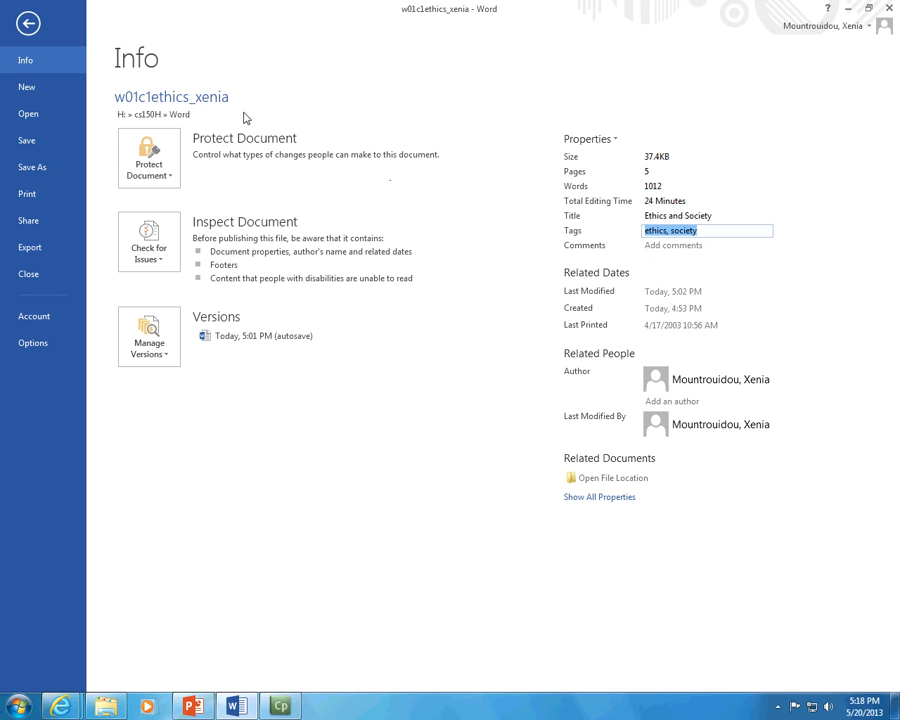
click(603, 497)
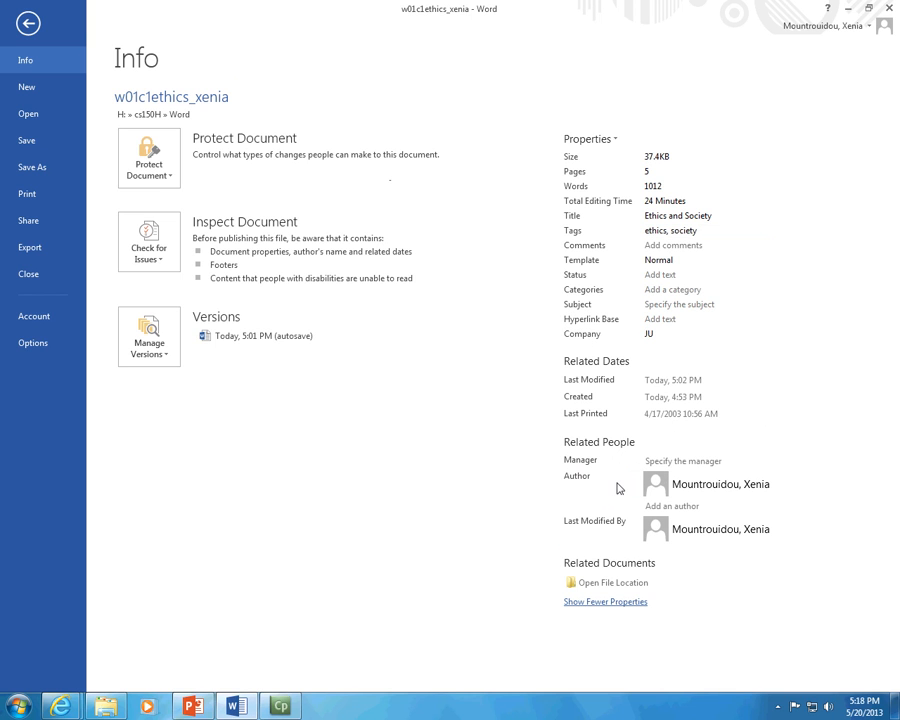
Step: Show fewer document properties again and save the document
click(672, 319)
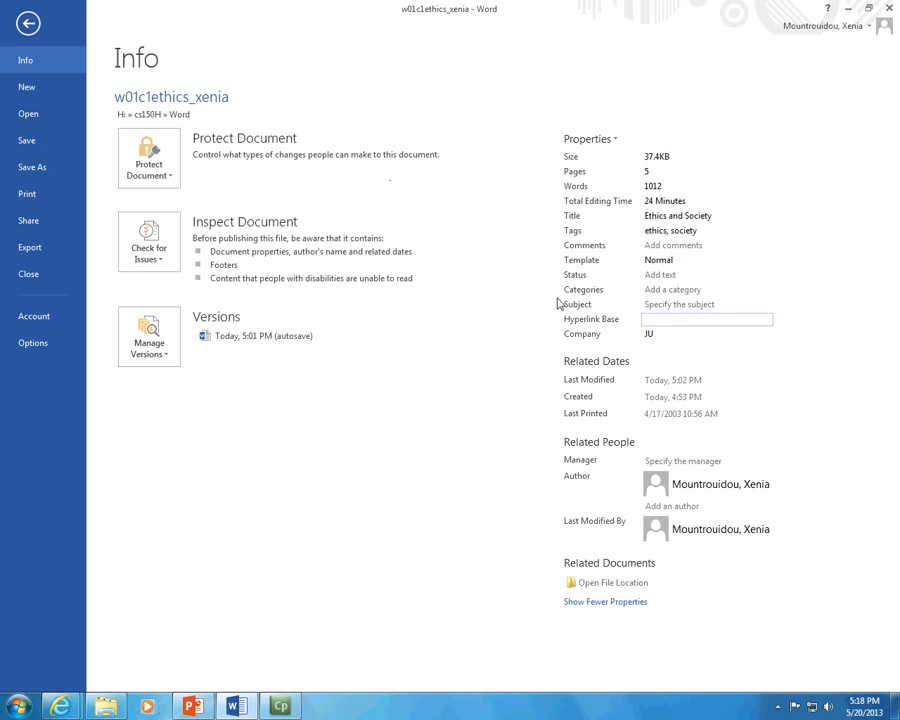
click(705, 304)
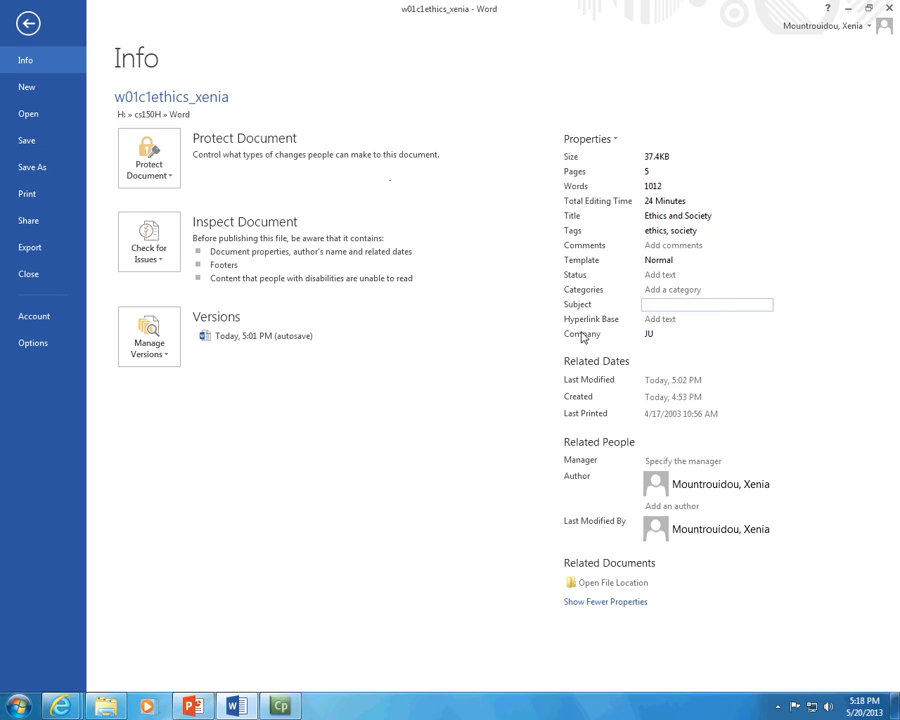
click(606, 602)
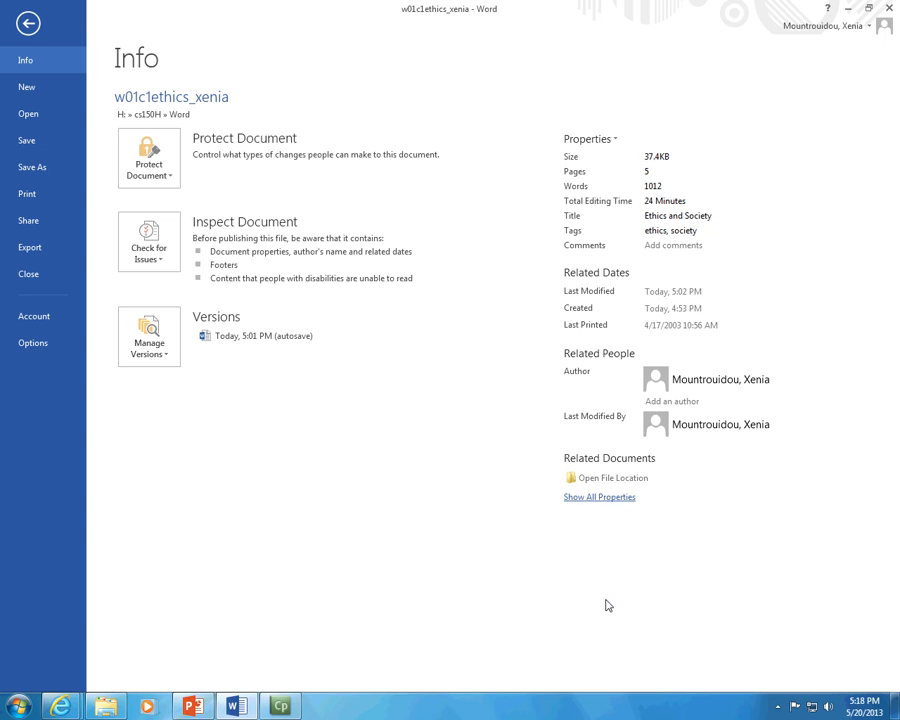
click(30, 141)
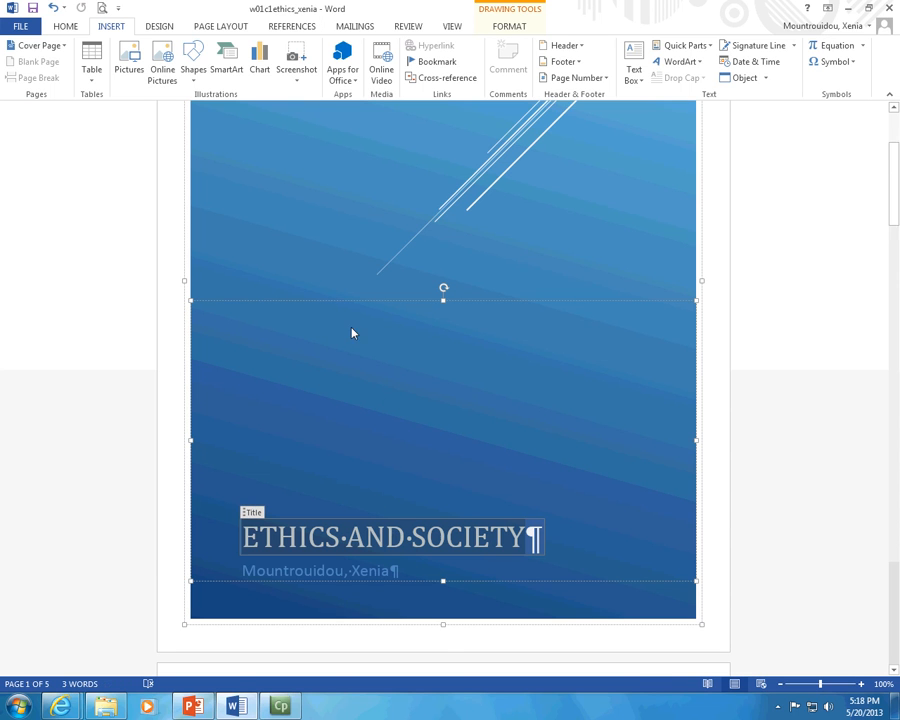
Step: Insert the Blank (Three Columns) header on the page headed "Ethics and Society"
scroll(352, 330, down, 8)
click(512, 314)
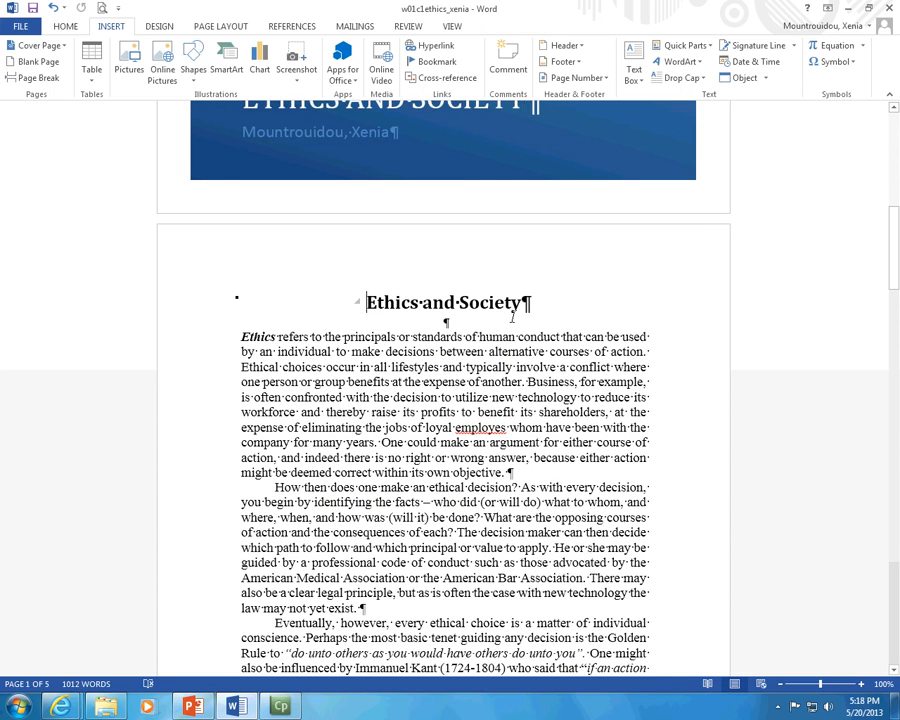
scroll(512, 314, down, 6)
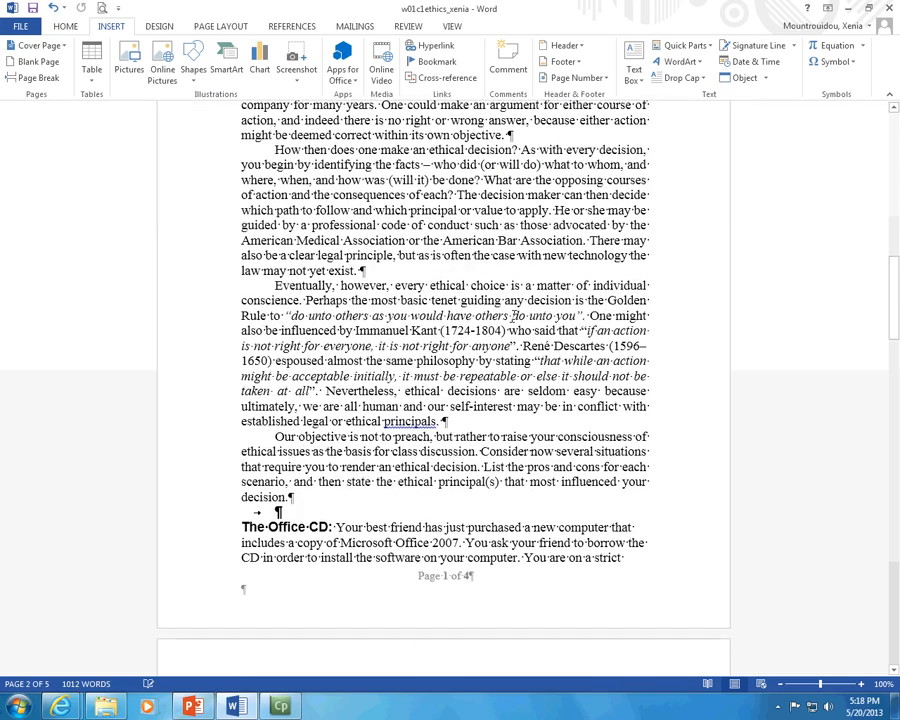
scroll(513, 315, up, 4)
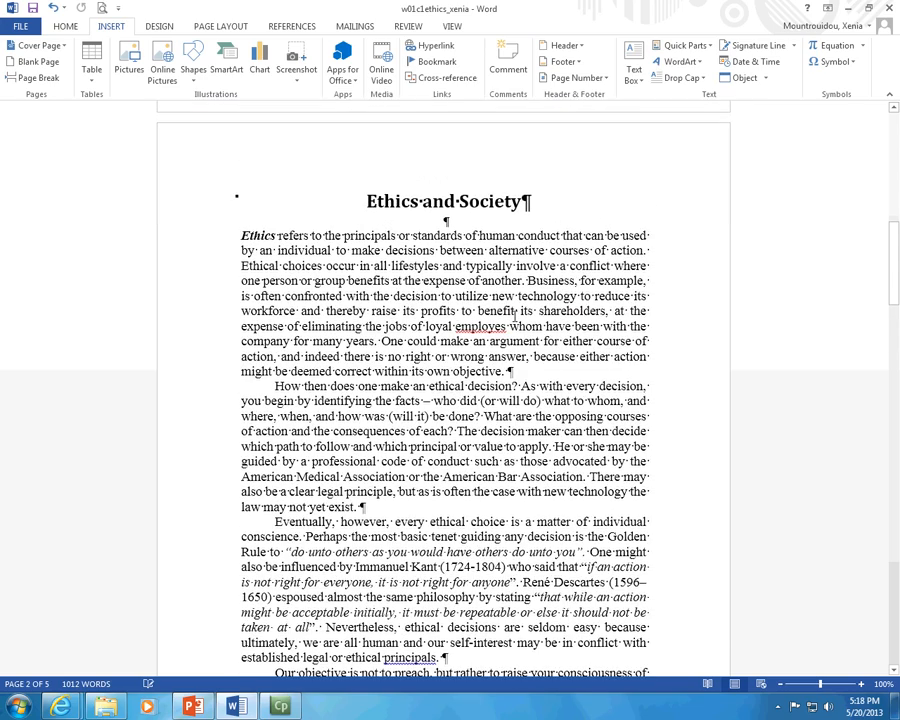
click(581, 47)
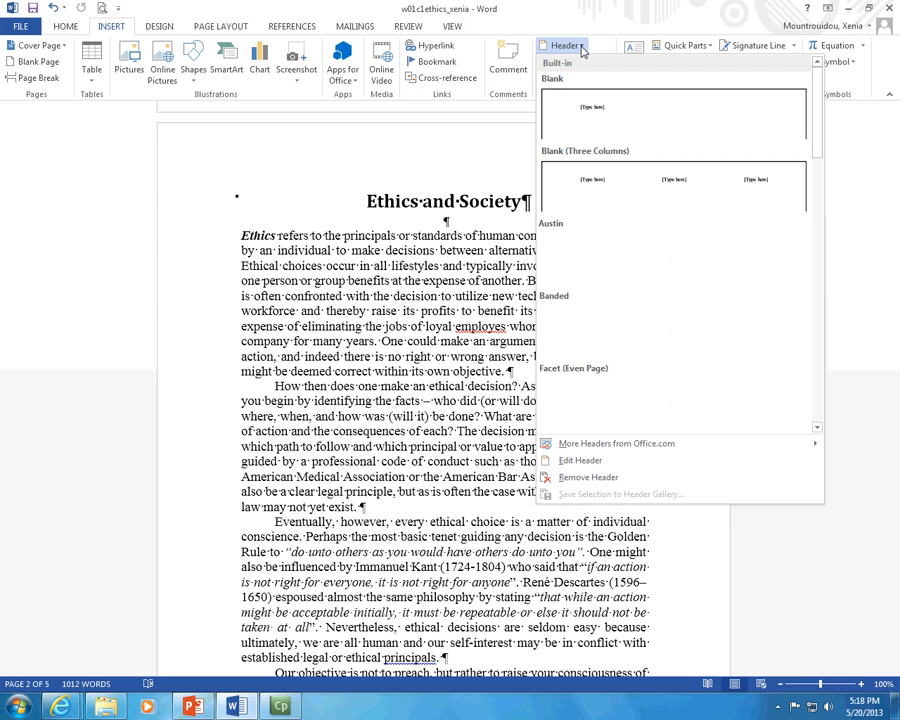
click(494, 177)
click(567, 62)
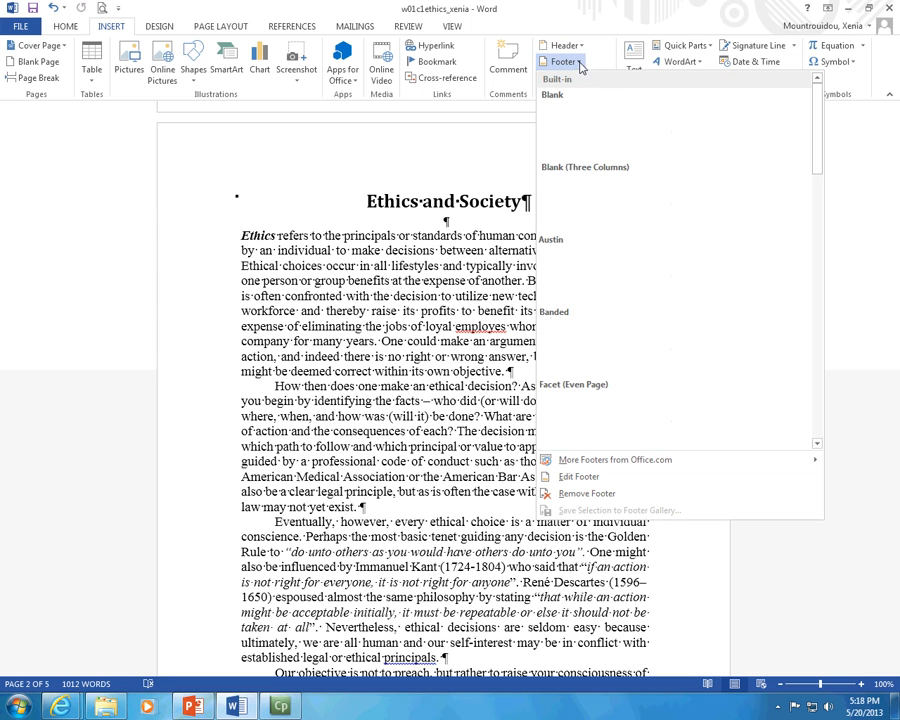
click(586, 48)
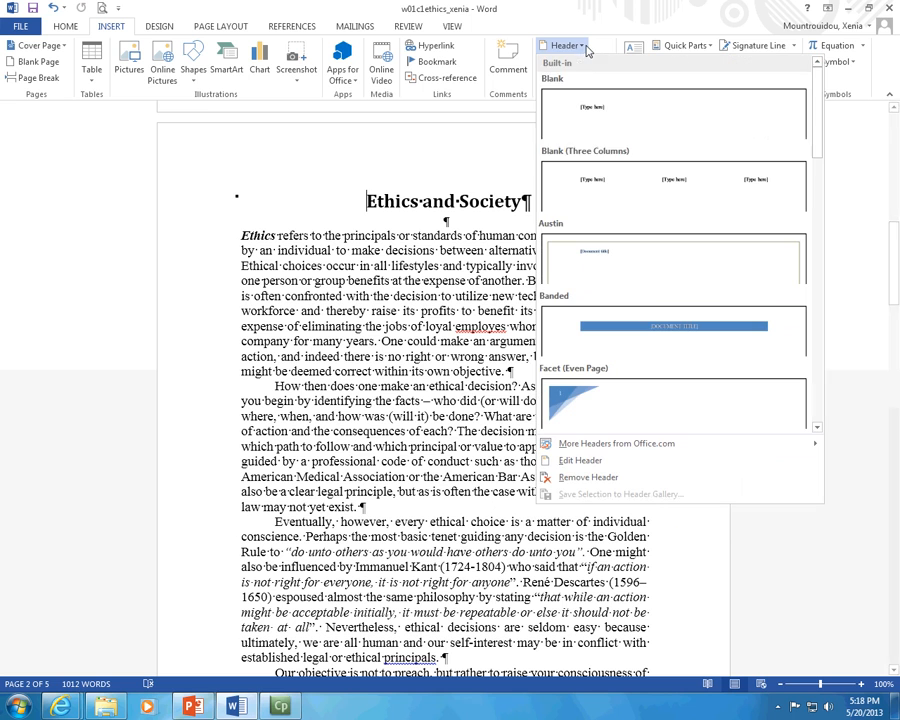
click(621, 193)
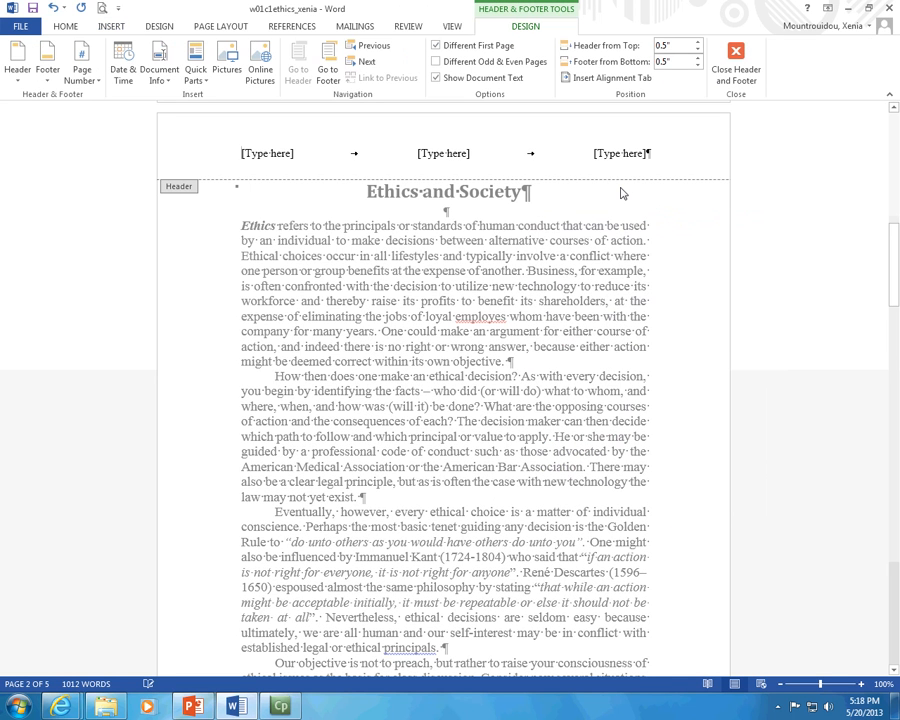
Step: Replace the first placeholder in the header with the Author document property from Quick Parts
click(293, 154)
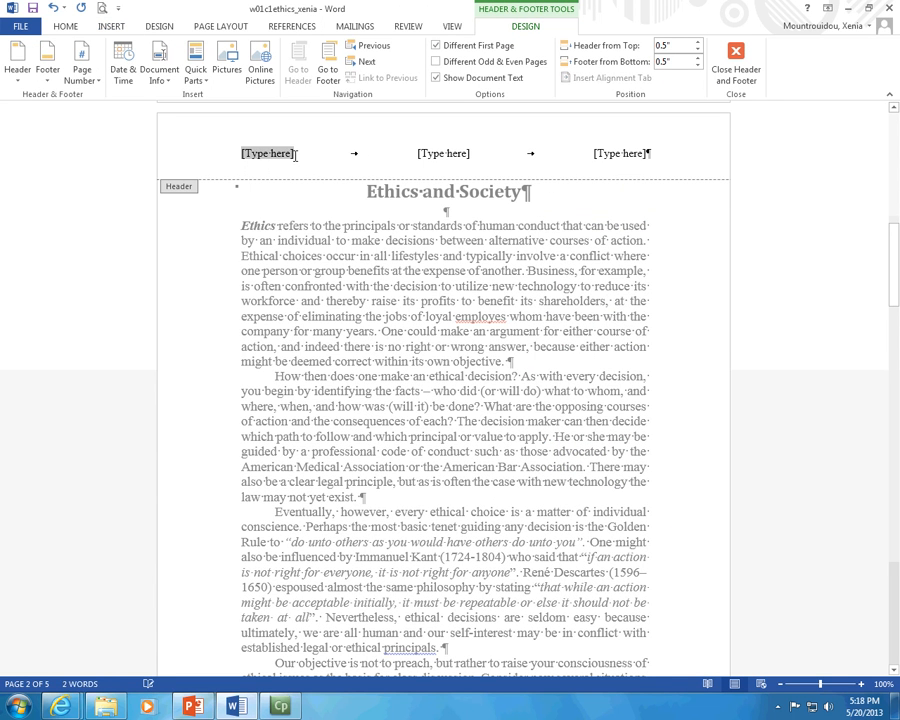
key(Delete)
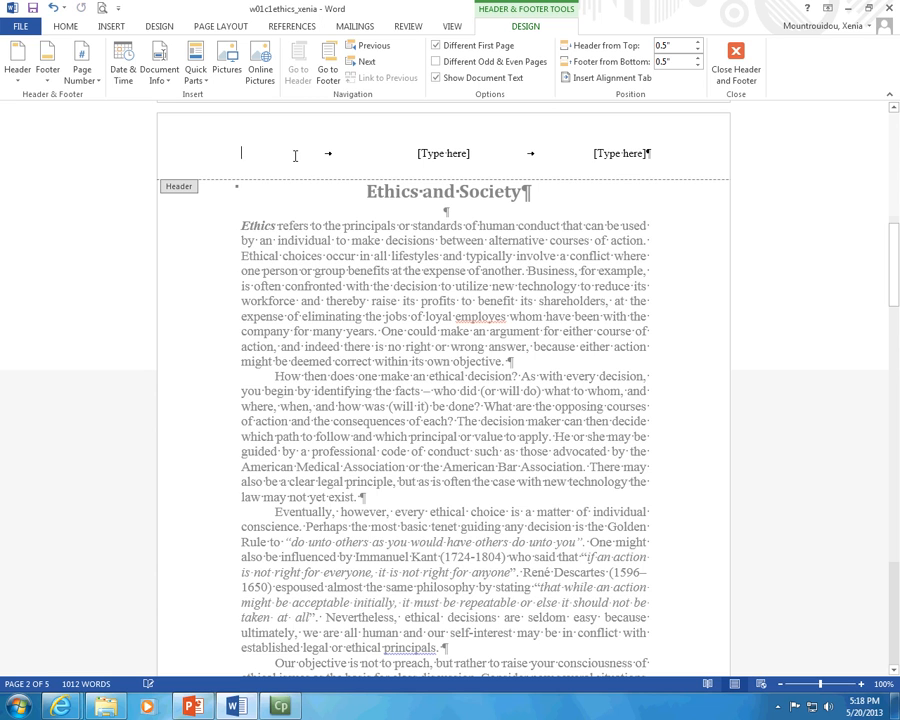
click(111, 26)
click(685, 47)
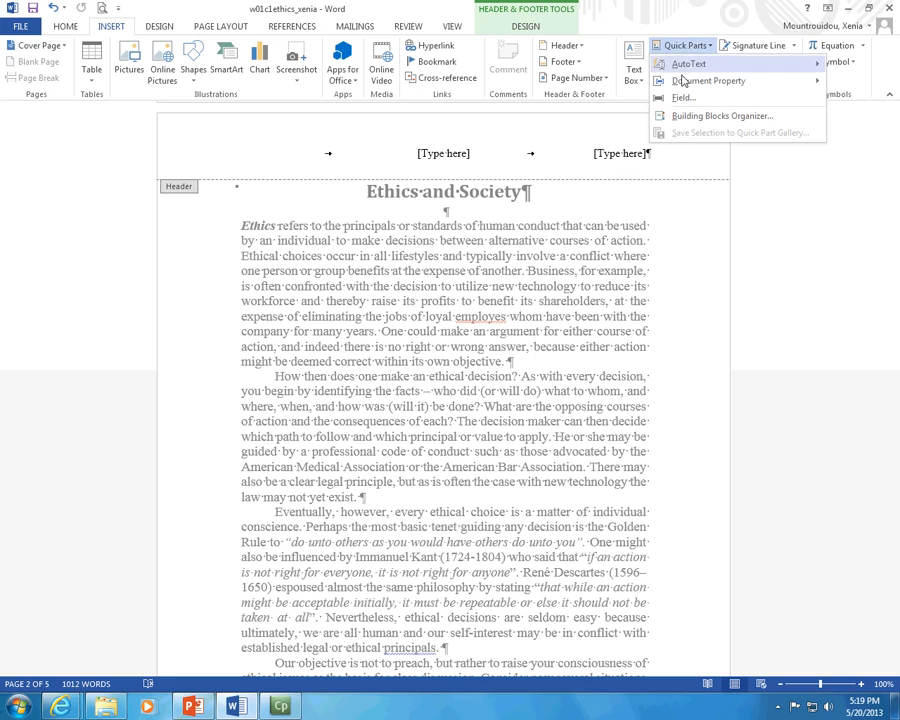
mouse_move(707, 90)
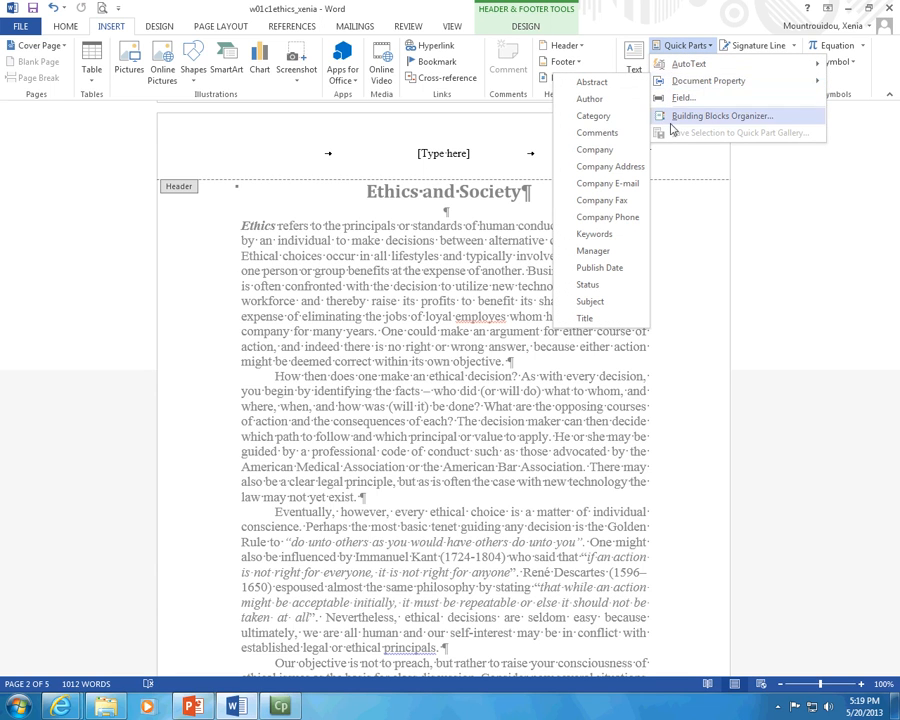
click(589, 98)
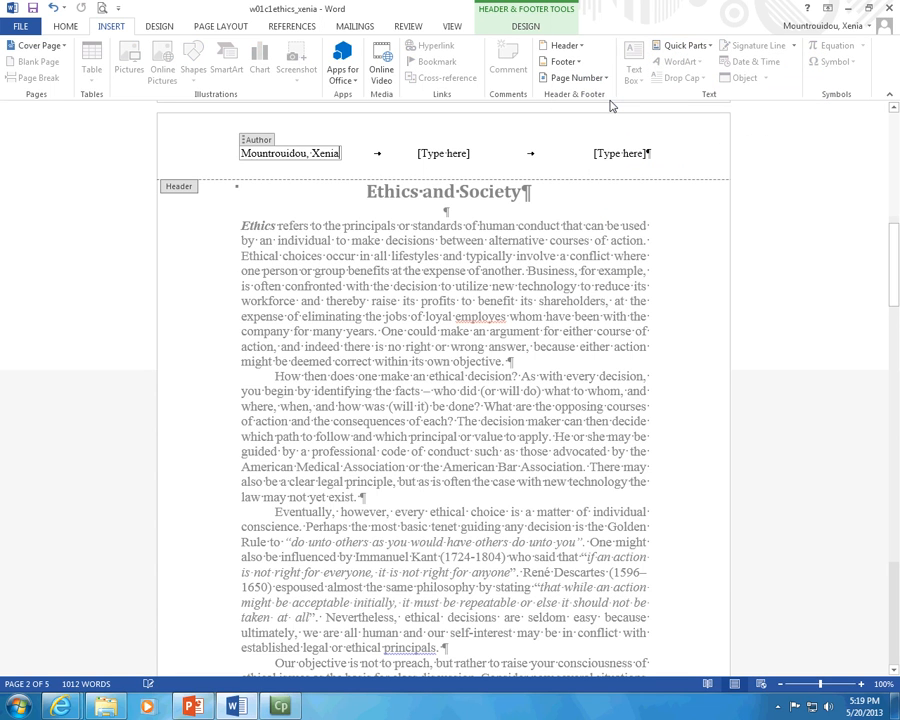
Step: Replace the middle placeholder in the header with the Company document property from Quick Parts
click(447, 156)
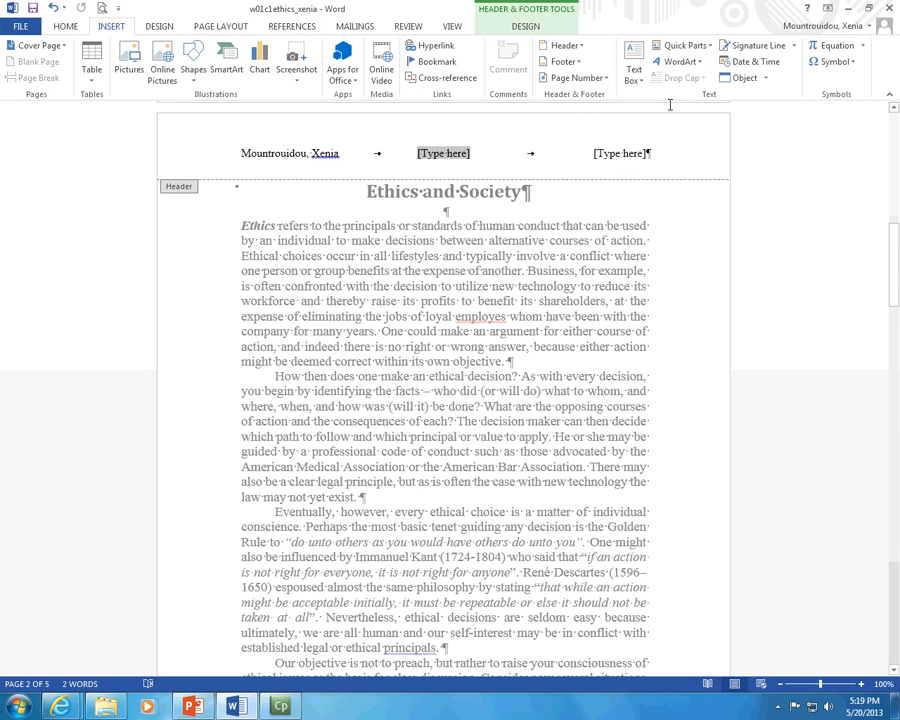
click(707, 44)
mouse_move(707, 82)
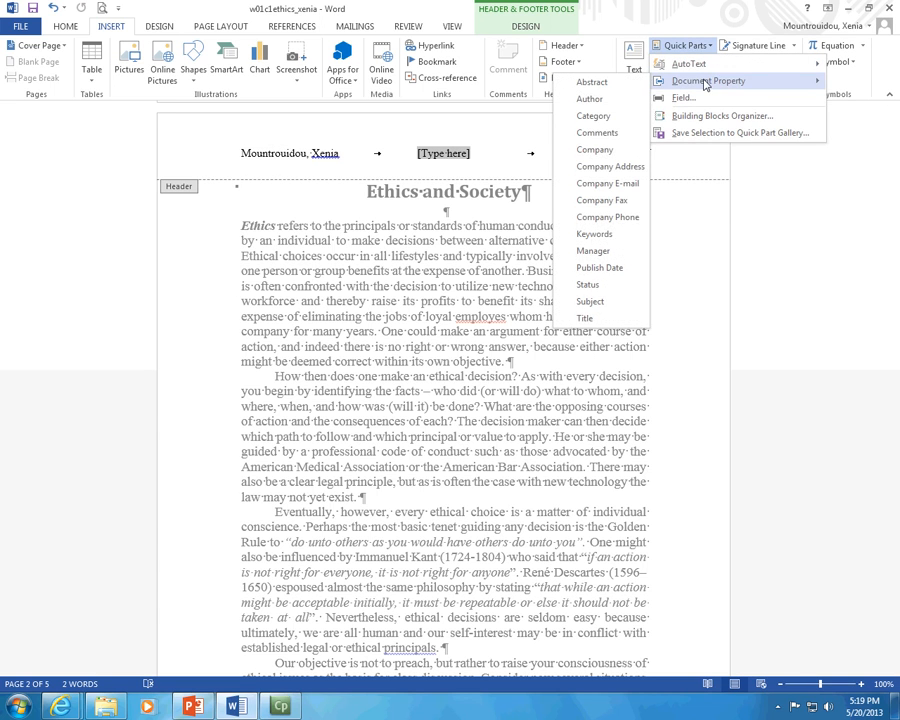
click(592, 150)
text(JU)
Step: Leave header editing for the body text, reopen the header, and close it again
click(637, 160)
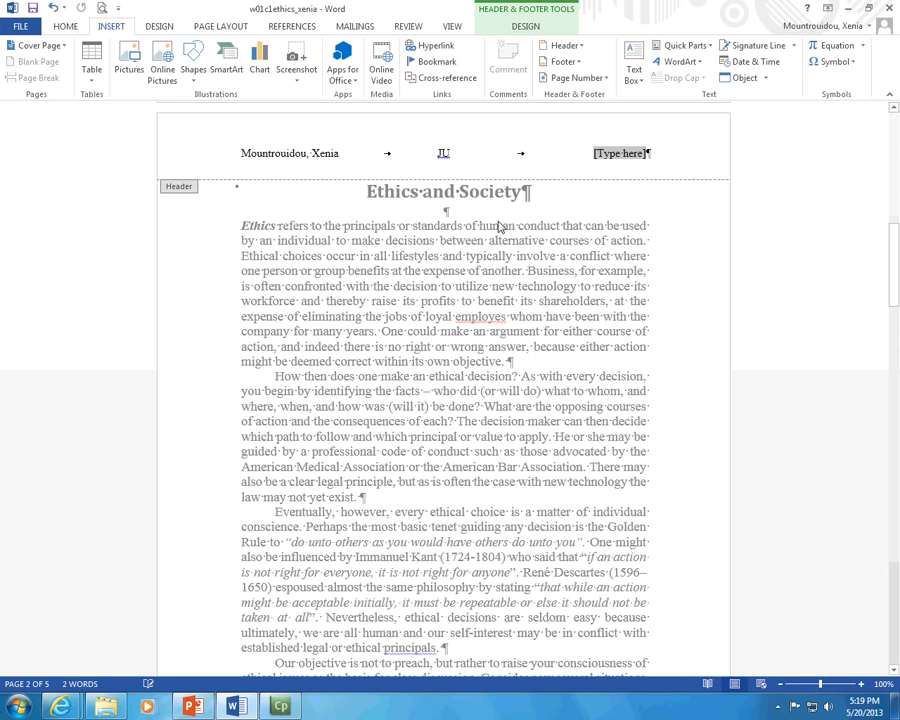
double_click(498, 227)
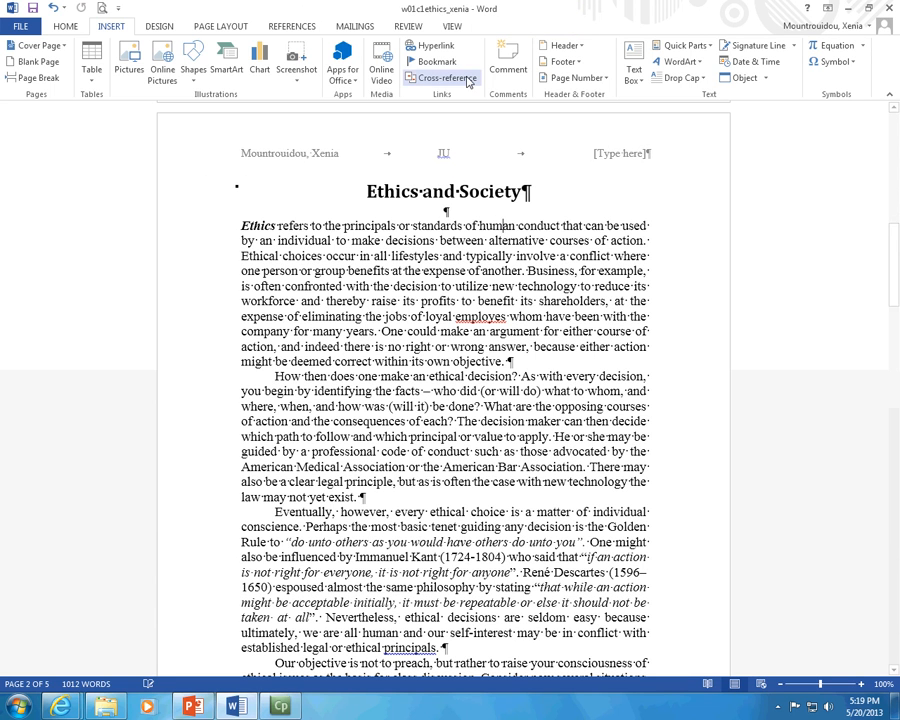
double_click(337, 151)
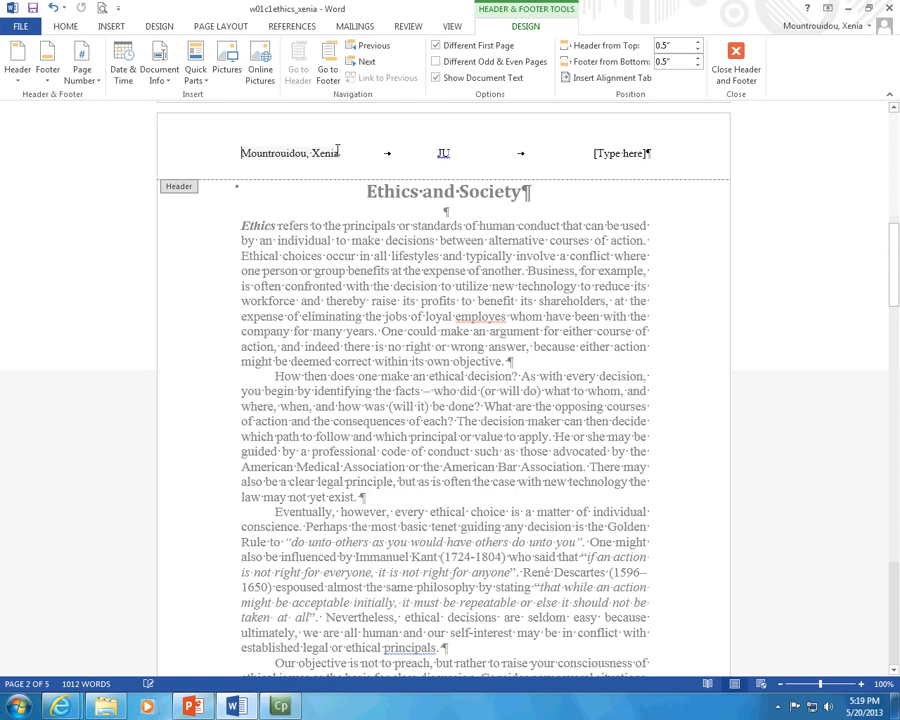
click(741, 63)
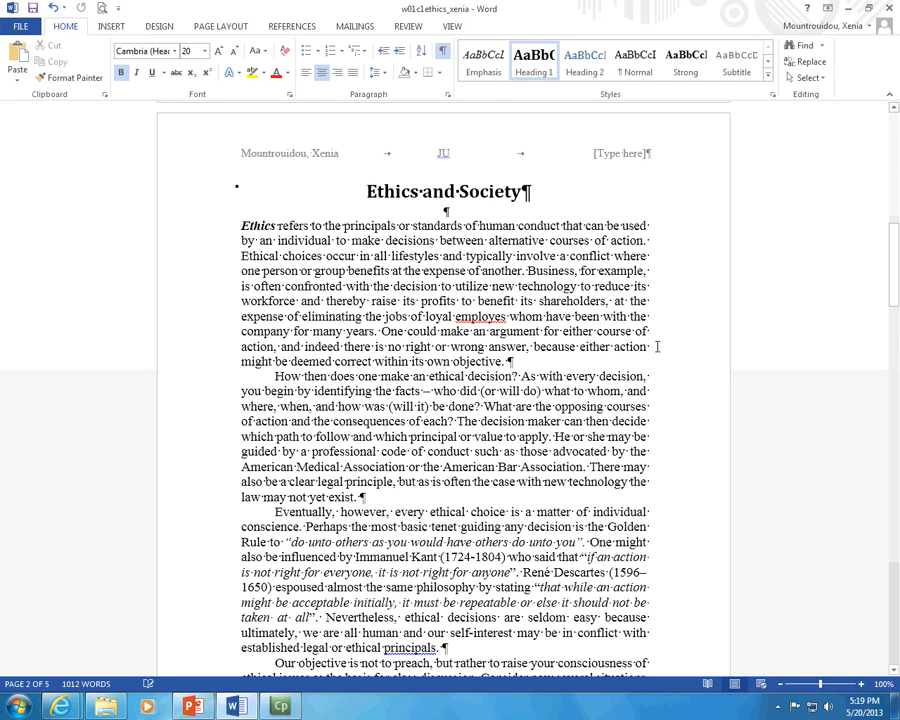
Step: Reopen the header and enable Different Odd & Even Pages, checking the even page header on the following page
double_click(346, 150)
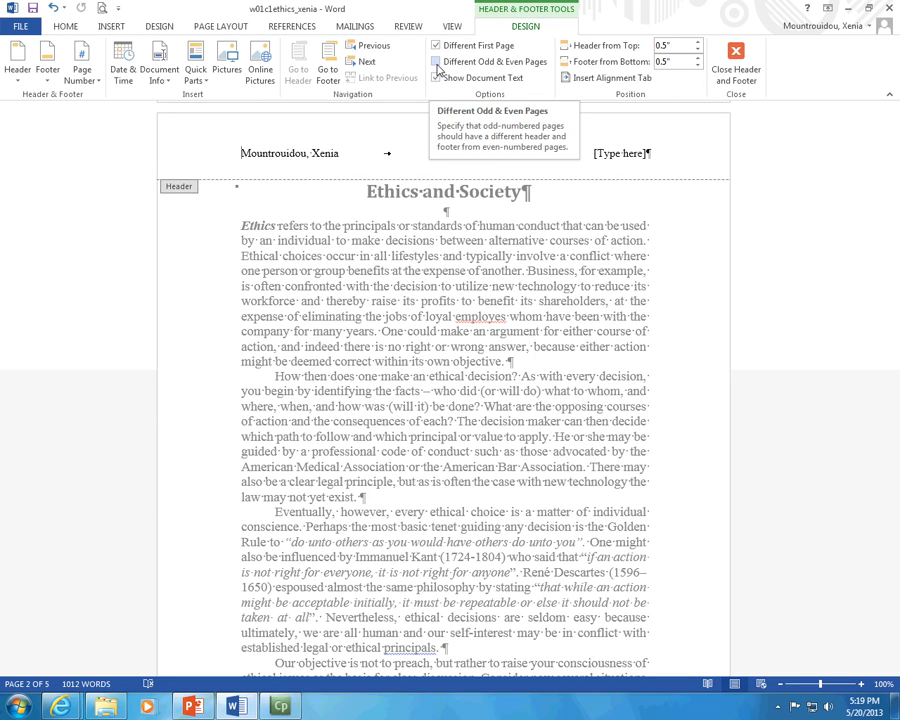
click(437, 64)
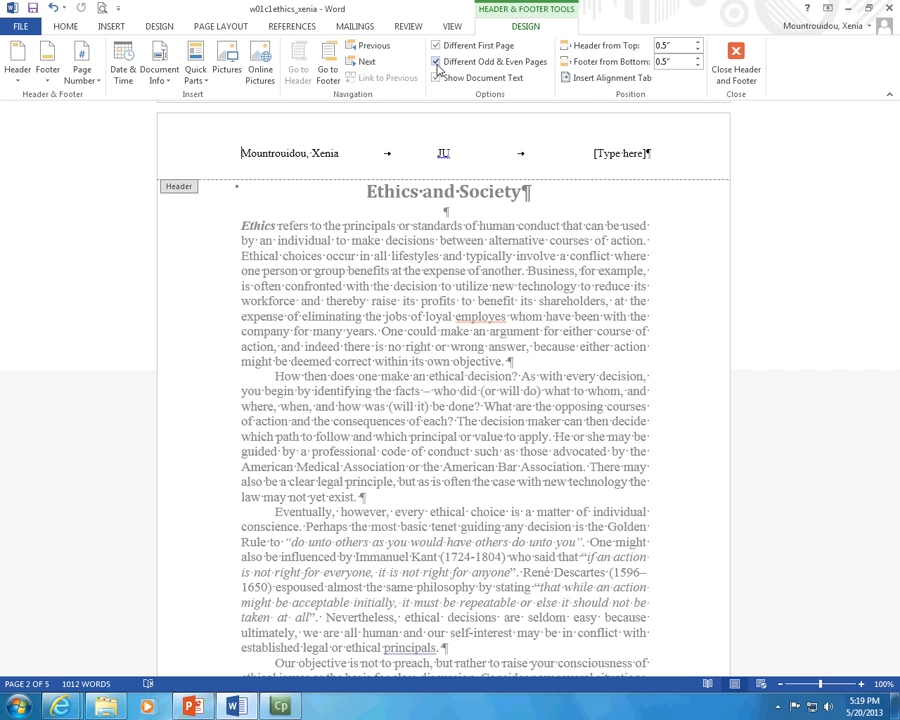
scroll(440, 236, down, 10)
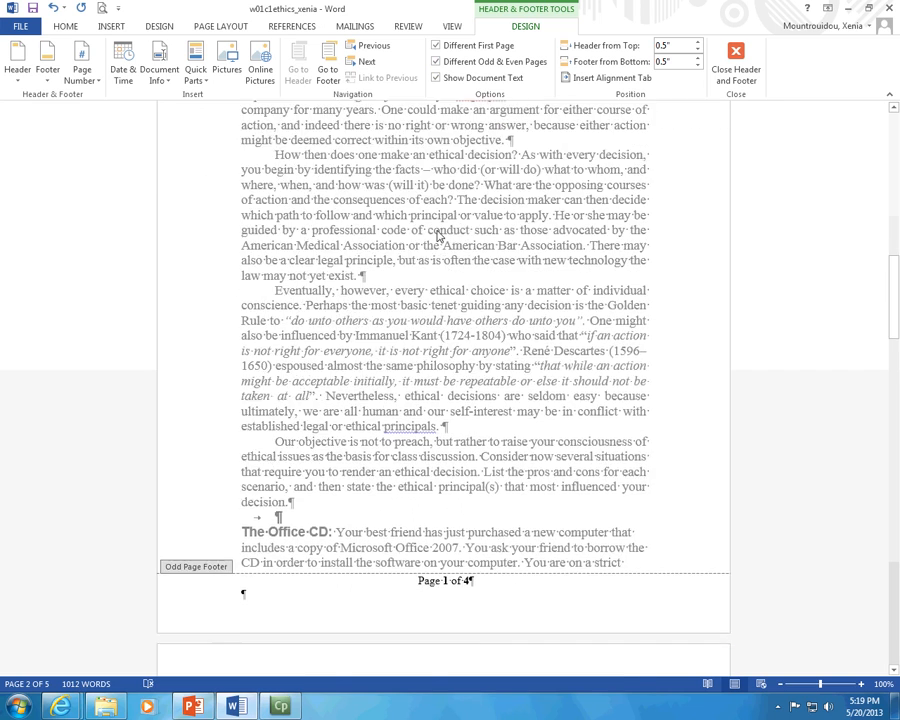
scroll(437, 236, down, 5)
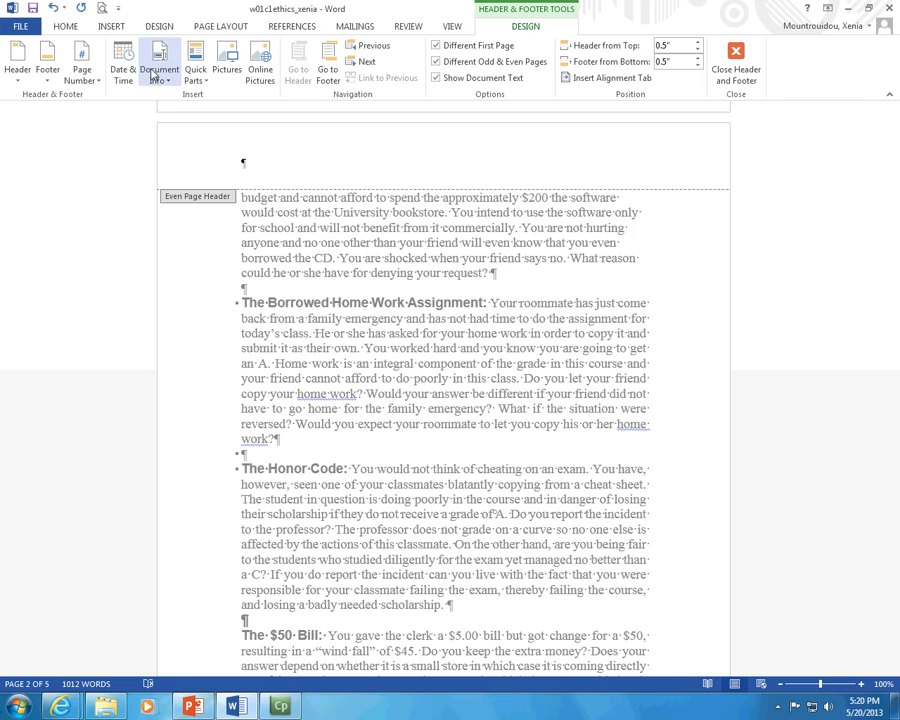
Step: Search the Office.com clip art for "ethics" to find an online picture for the header
click(260, 70)
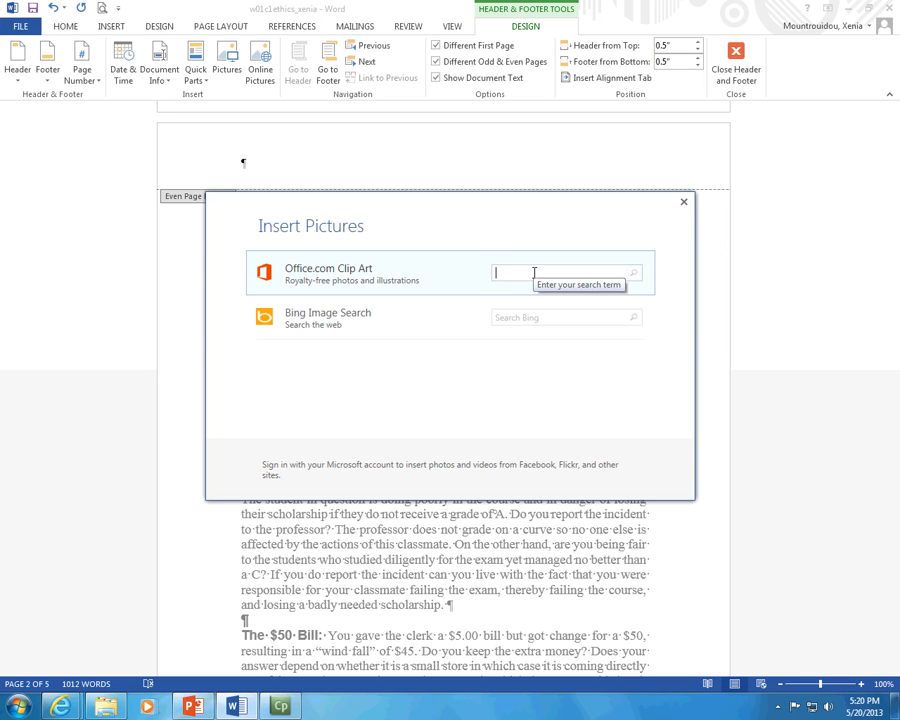
text(ethi)
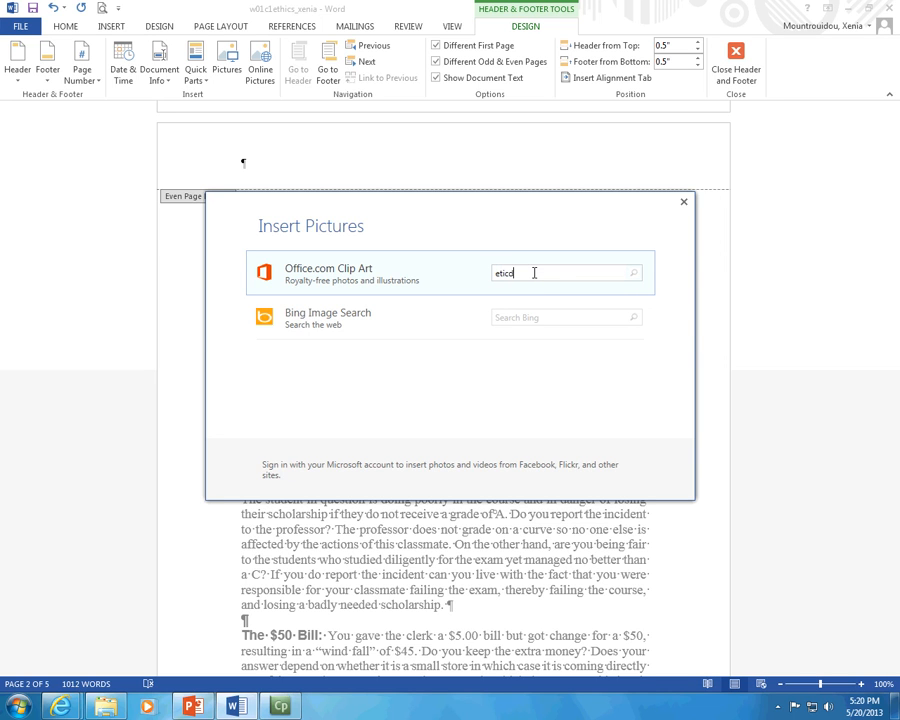
text(s)
key(Return)
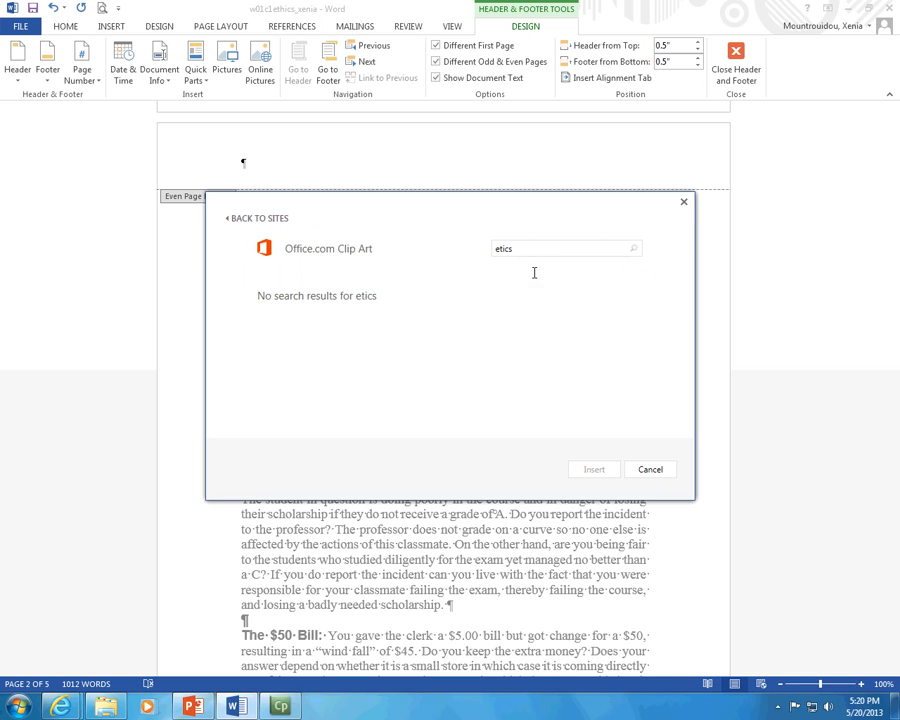
click(498, 249)
text(h)
key(Return)
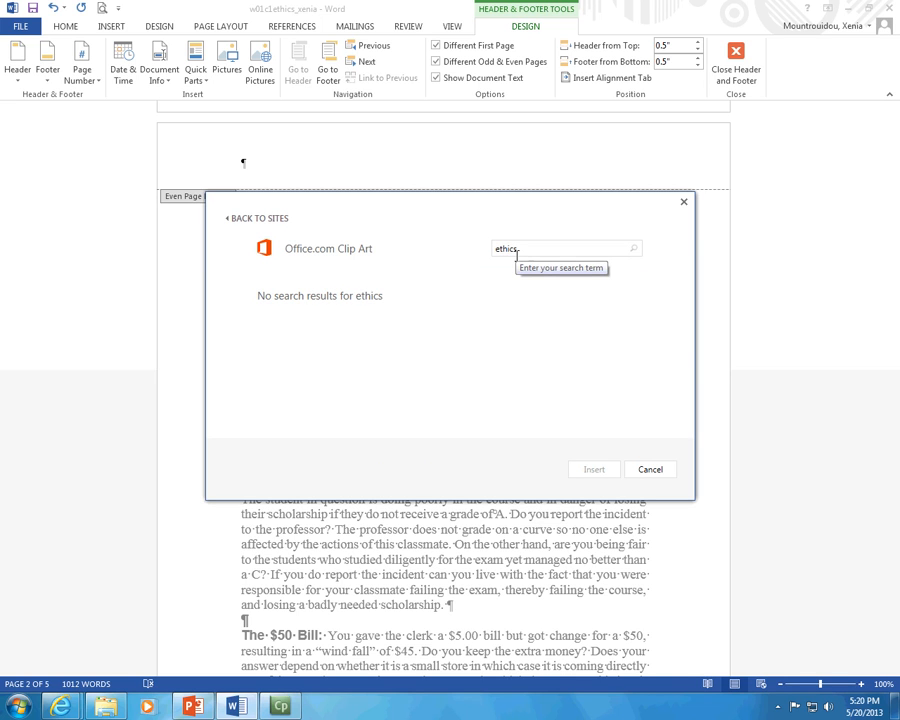
Step: Search the Office.com clip art for "woman" and insert the "Woman in African attire" picture into the odd page header
drag(528, 252, 440, 238)
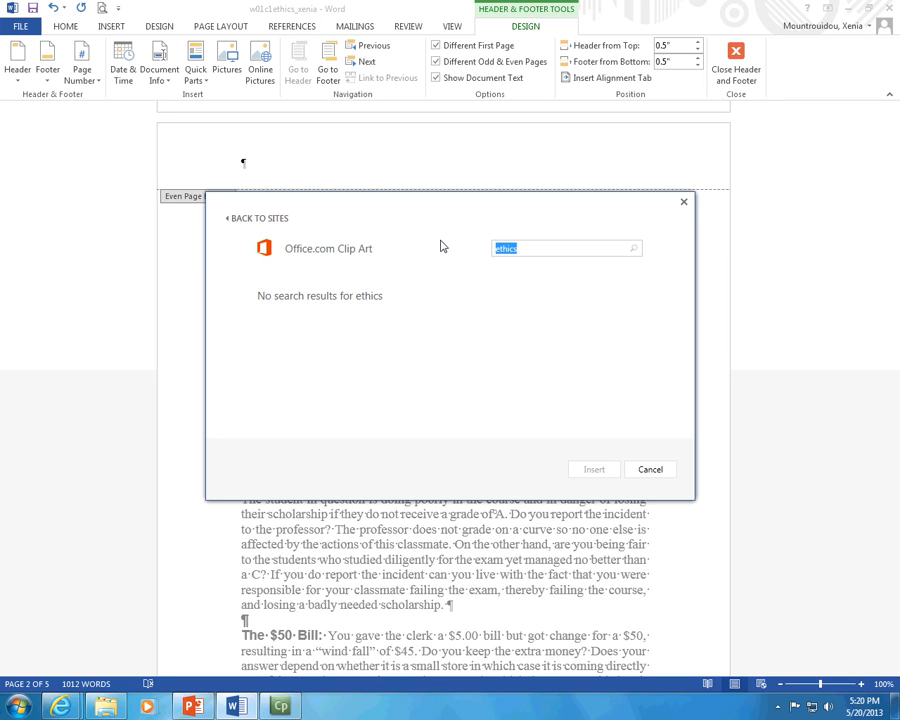
text(woman)
key(Return)
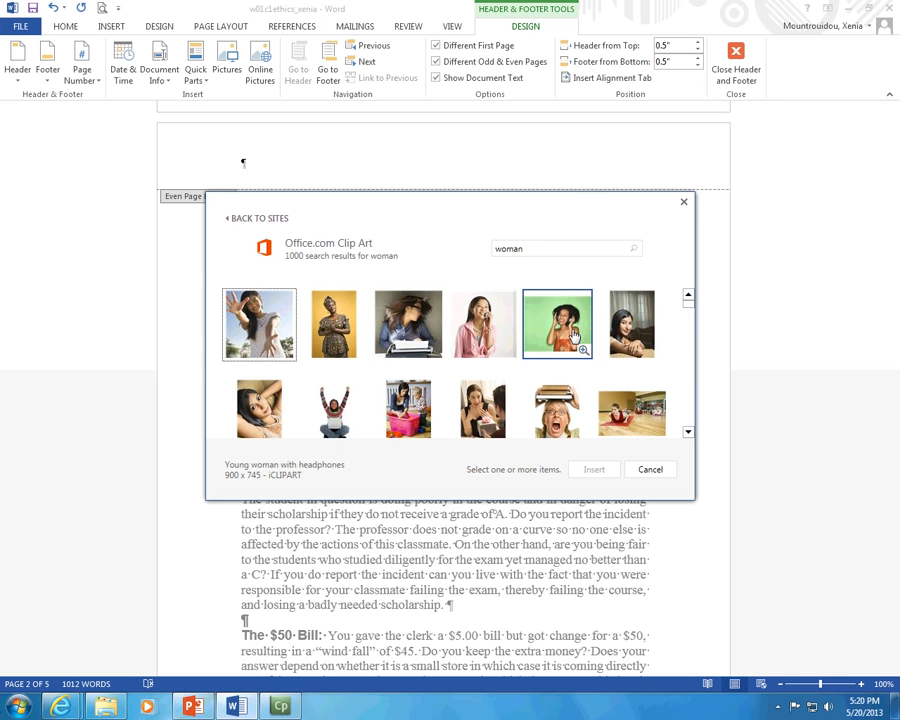
click(333, 323)
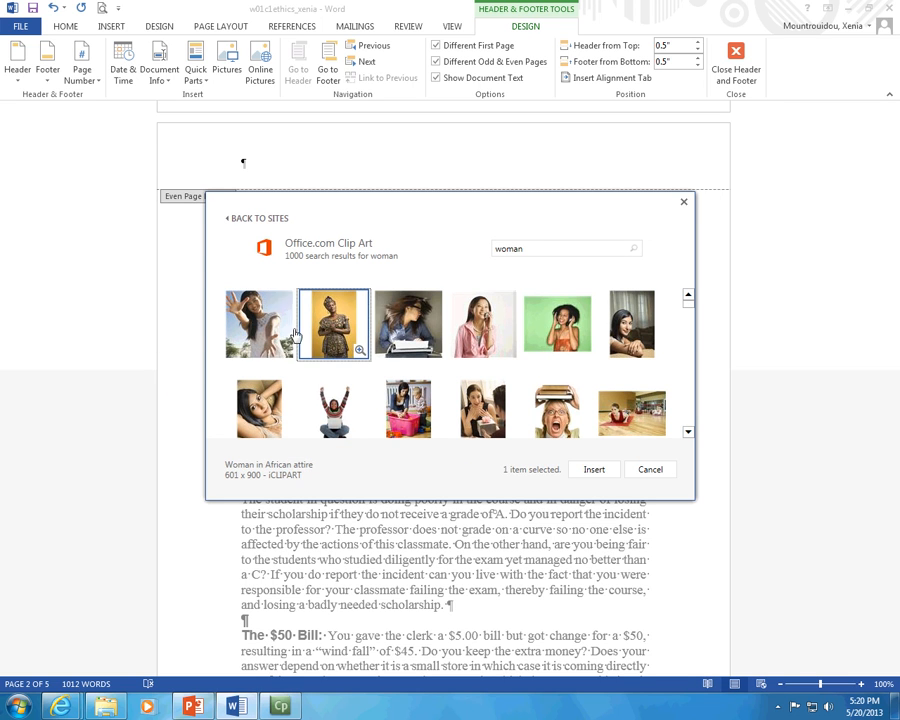
click(588, 466)
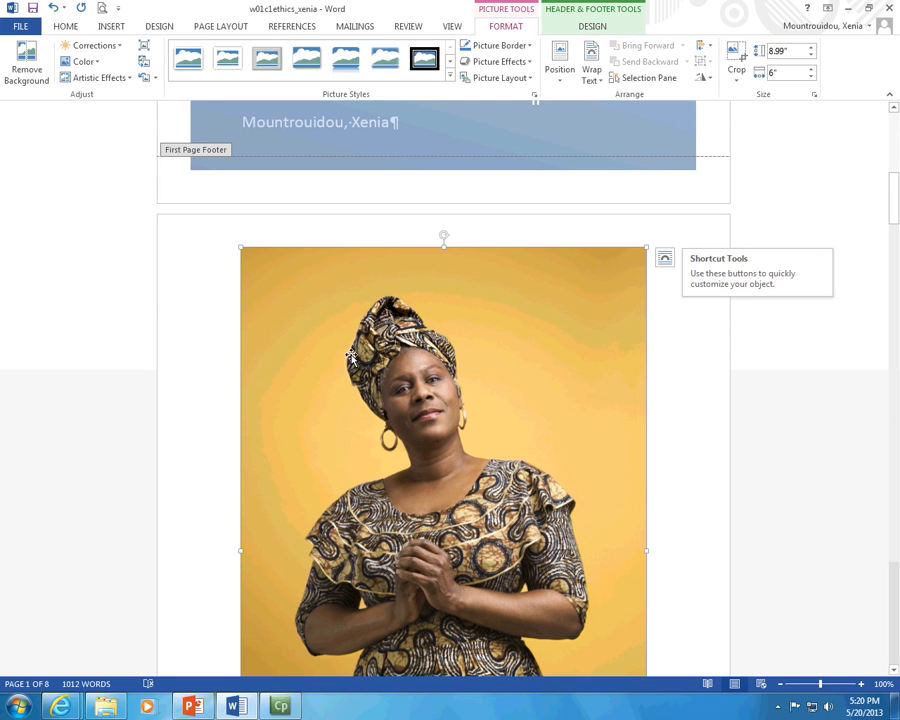
scroll(355, 355, down, 9)
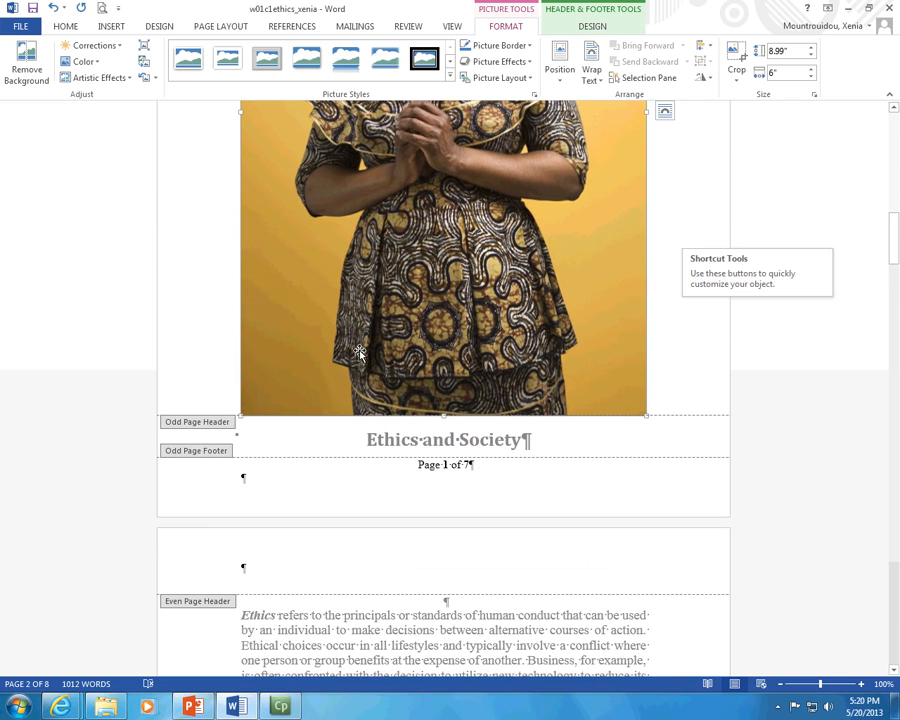
Step: Undo the picture insertion in the odd page header and return to editing the body text
click(54, 8)
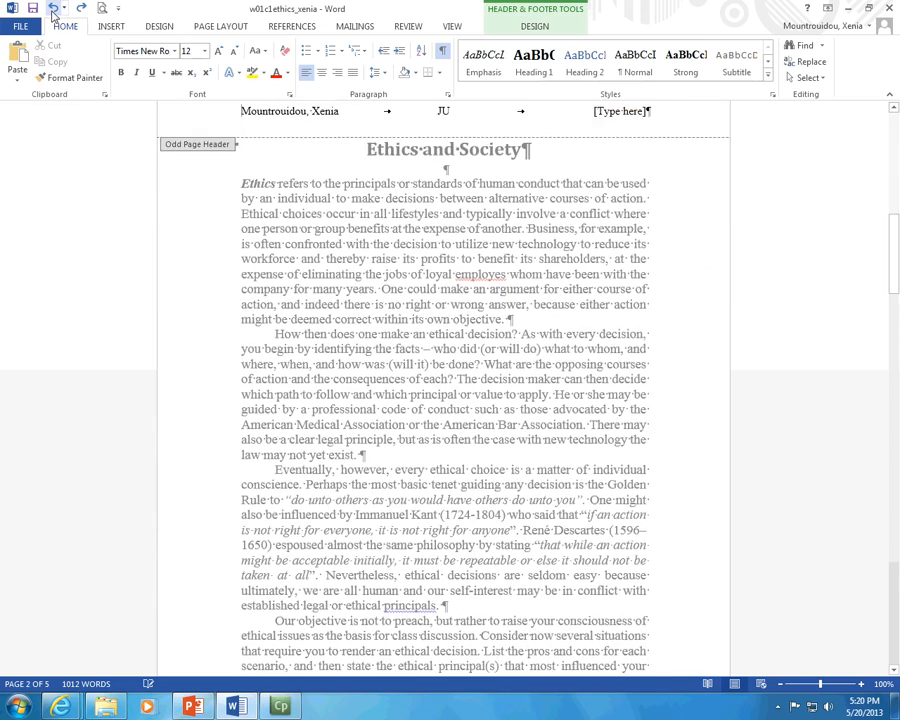
scroll(576, 522, up, 3)
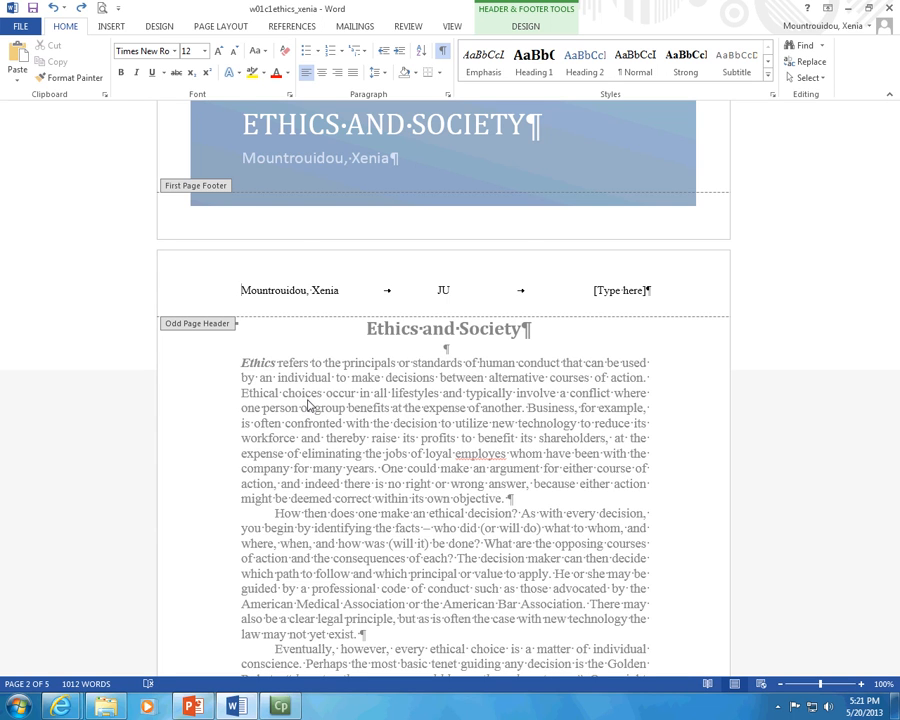
scroll(569, 476, up, 5)
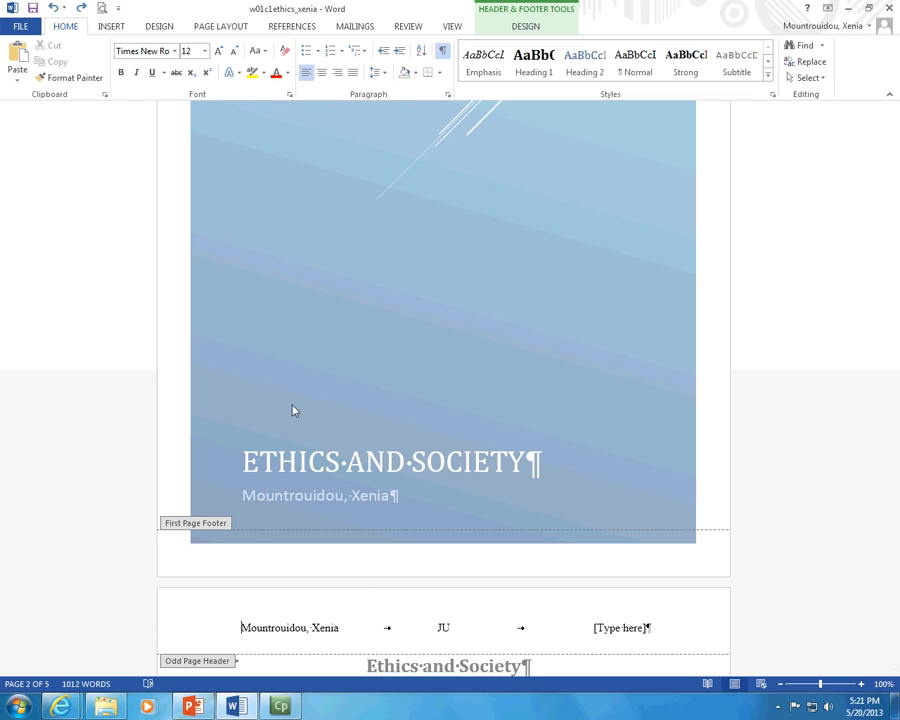
scroll(327, 630, down, 1)
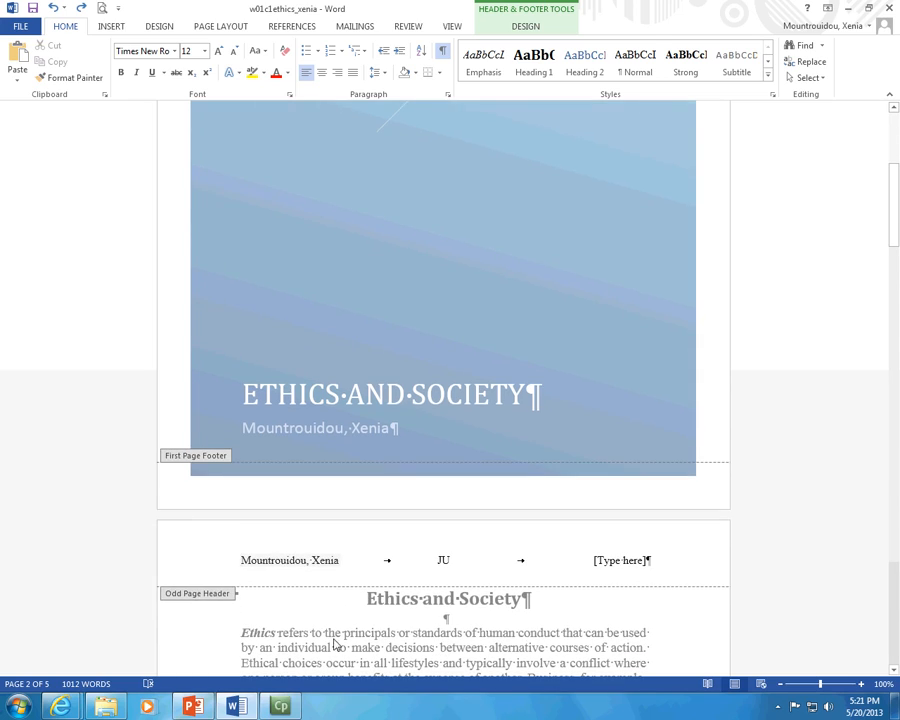
double_click(336, 646)
Step: Insert a table of ten columns and two rows before the page break ending the music section, and add an empty paragraph above it
scroll(340, 640, down, 4)
scroll(346, 640, down, 8)
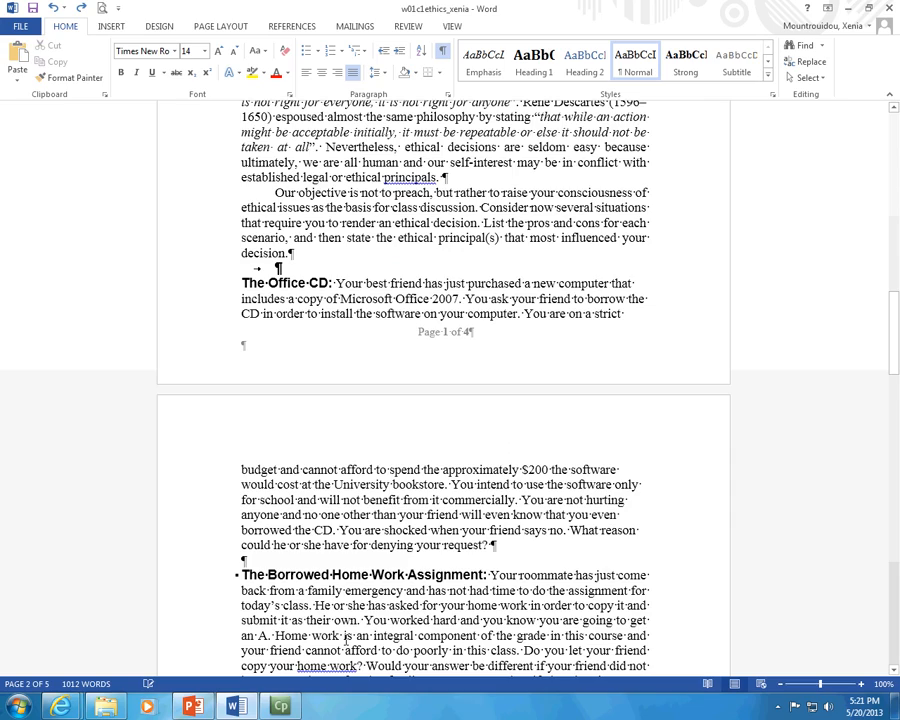
scroll(346, 640, up, 5)
scroll(380, 601, up, 8)
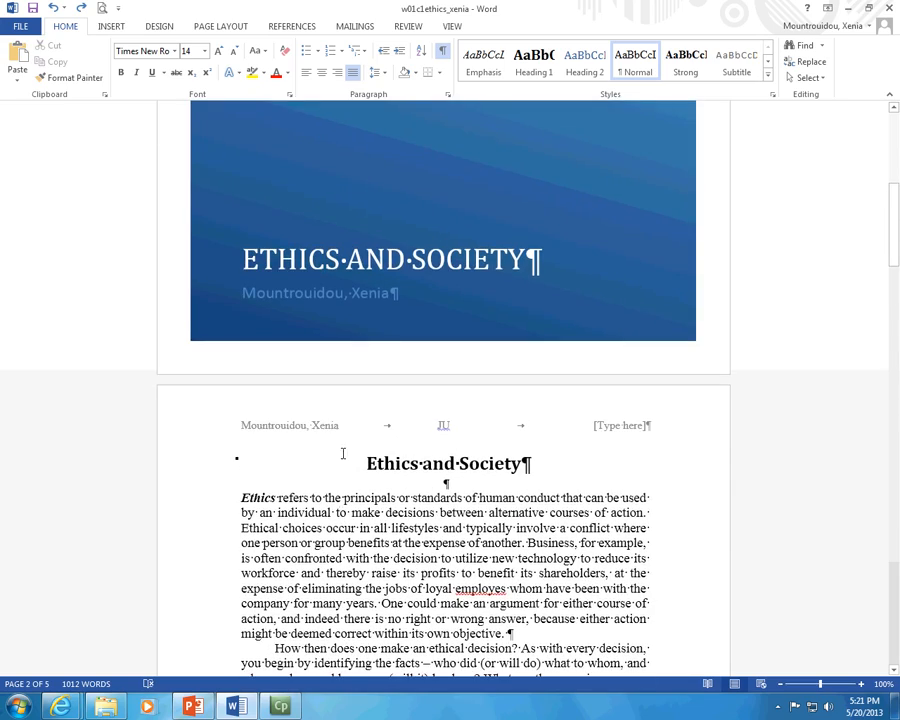
scroll(343, 454, down, 9)
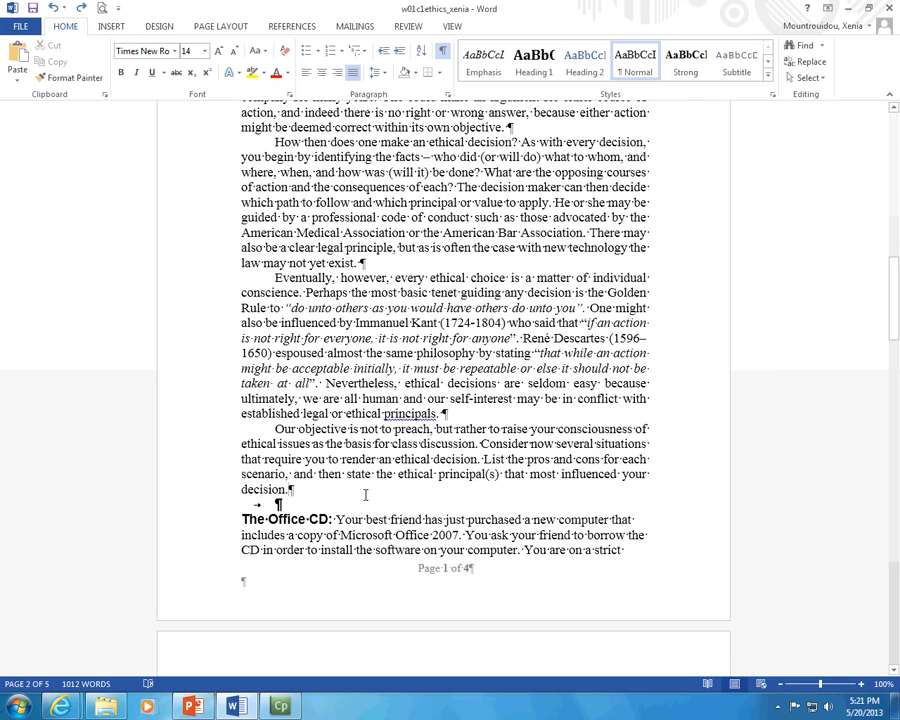
scroll(366, 495, down, 15)
click(366, 494)
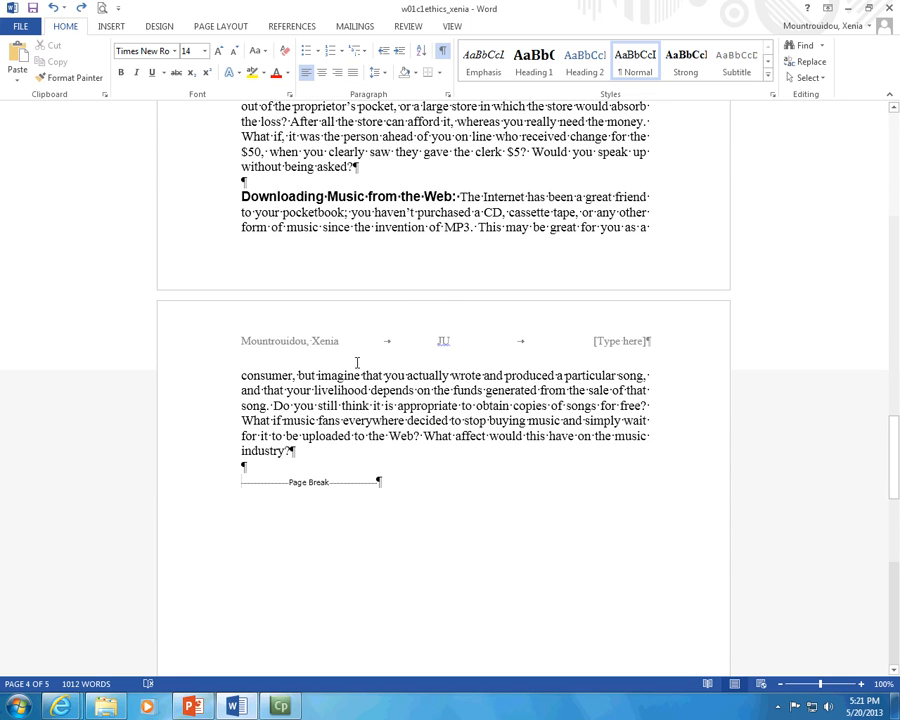
scroll(288, 540, down, 1)
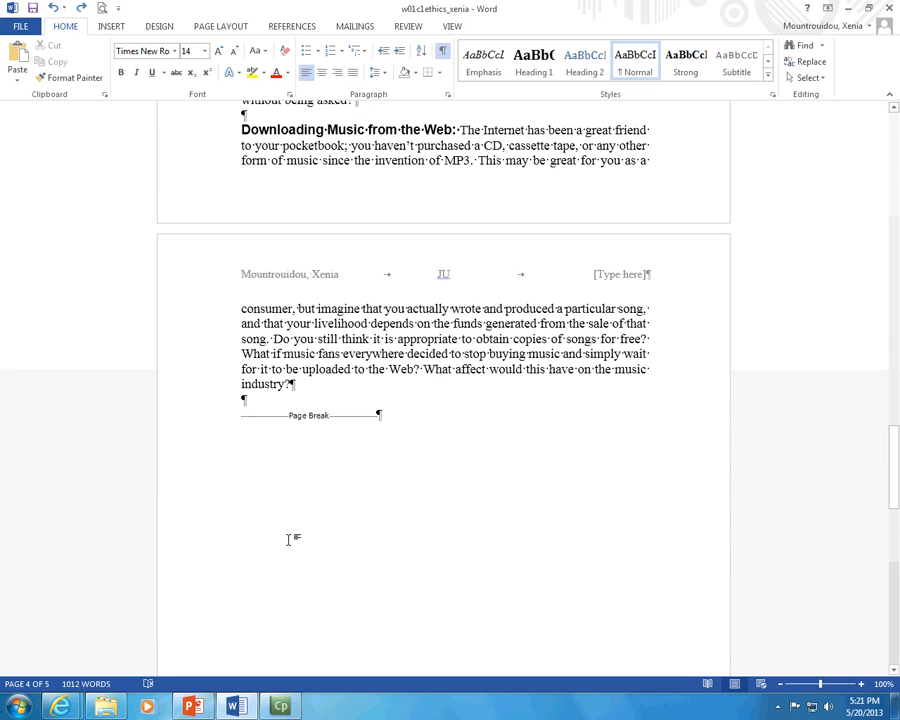
click(108, 26)
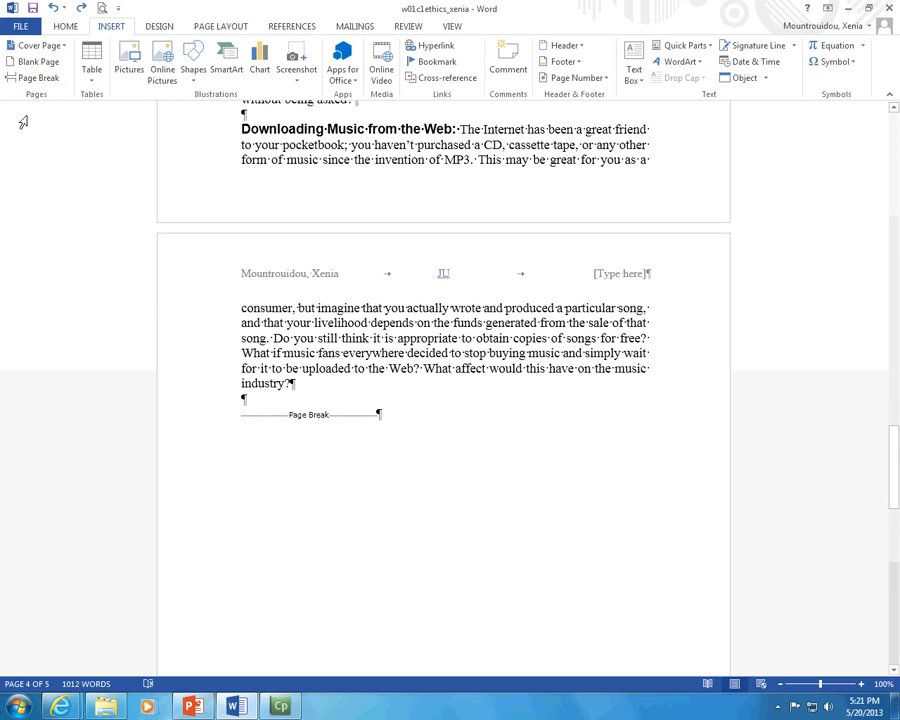
click(92, 78)
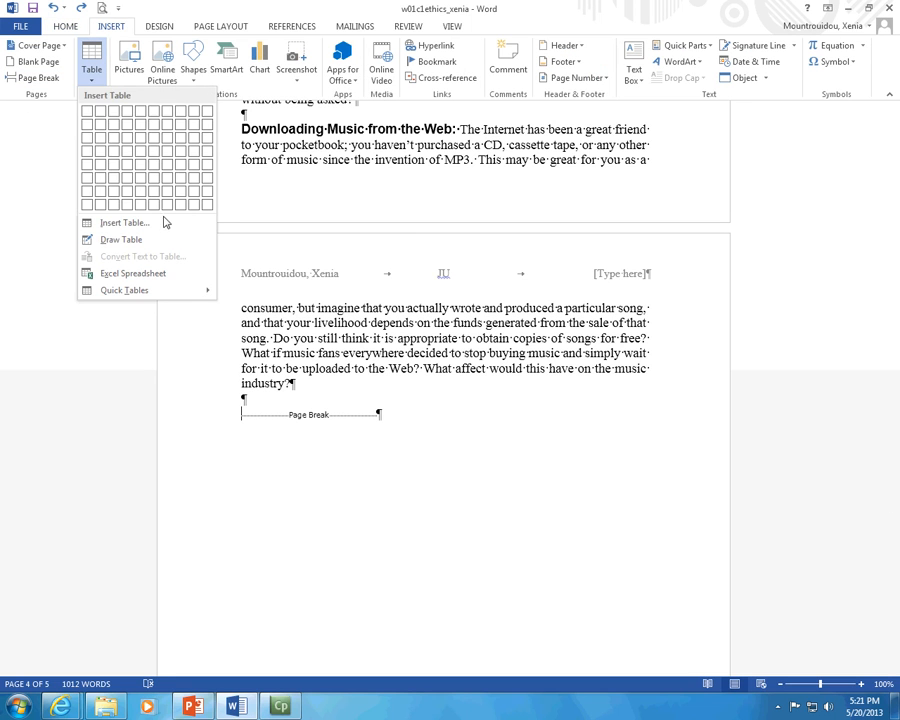
click(205, 131)
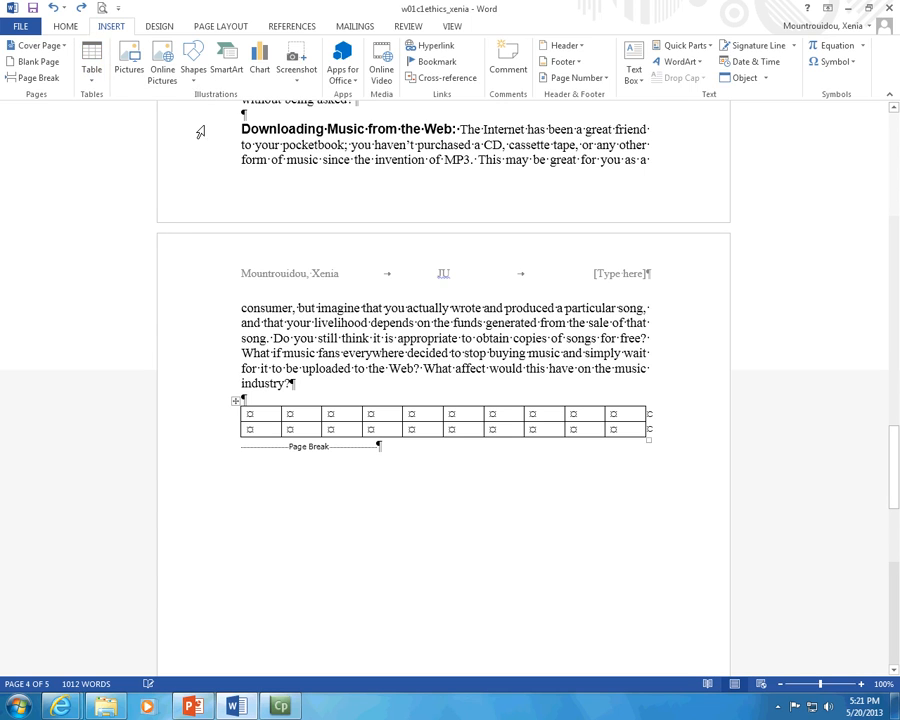
click(250, 392)
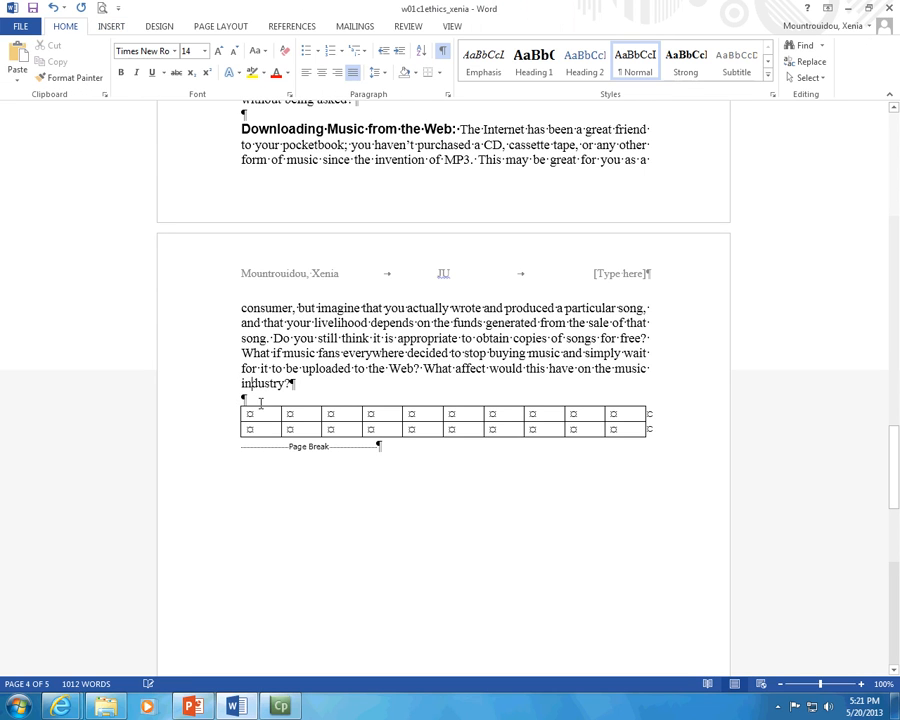
key(Return)
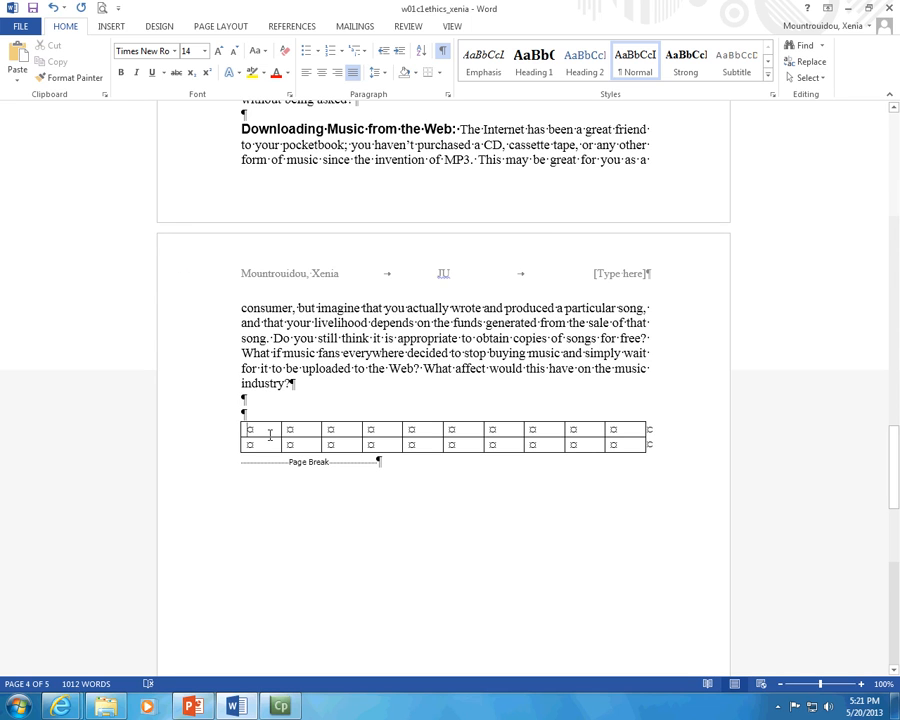
Step: Fill the first seven cells of the table's top row with gfdgdfg, fdgfsd, fs, dfsfdsg, fdsg, sgsdfgdf and sdfg
click(272, 430)
text(gfdgdfg)
key(Tab)
text(fdgfsd)
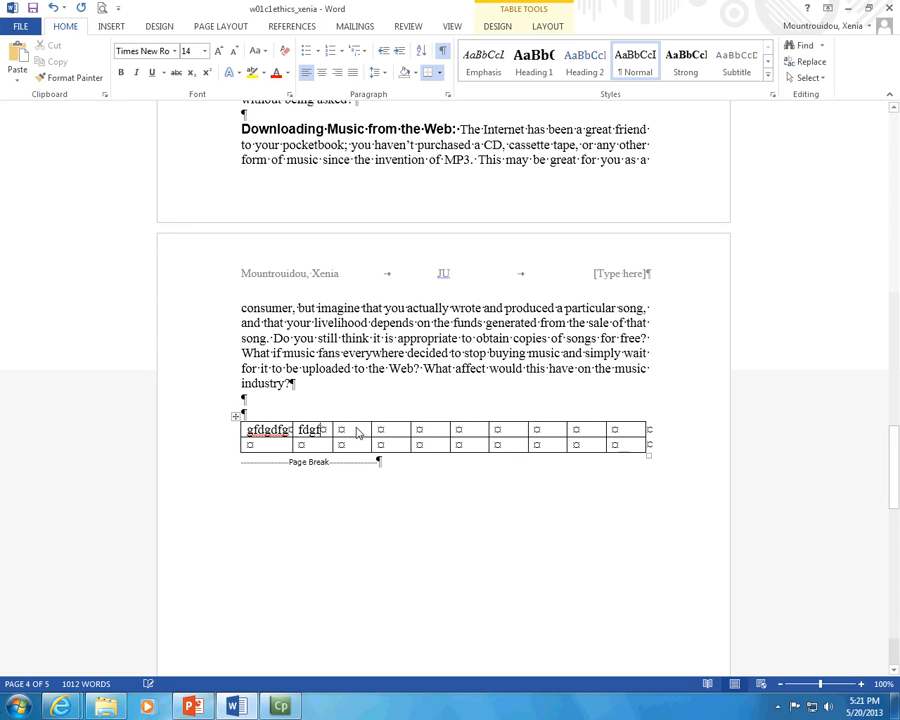
key(Tab)
text(fs)
key(Tab)
text(dfsfdsg)
key(Tab)
text(fdsg)
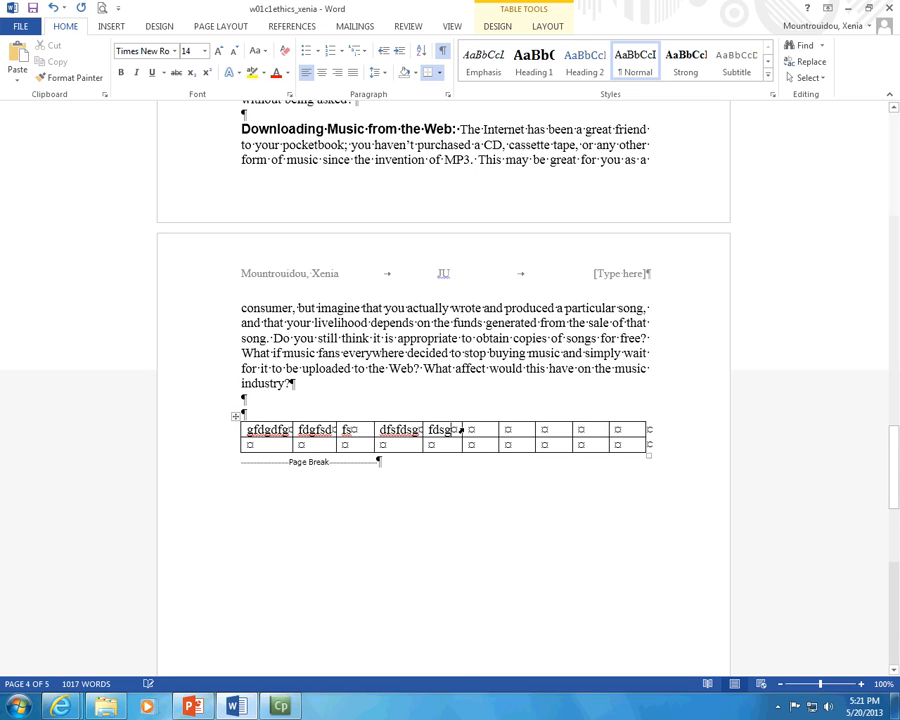
key(Tab)
text(sgsdfgdf)
key(Tab)
text(sdfg)
Step: Fill the last three cells of the table's second row with sdfg, dsfgdfg and fdsgdf
click(560, 444)
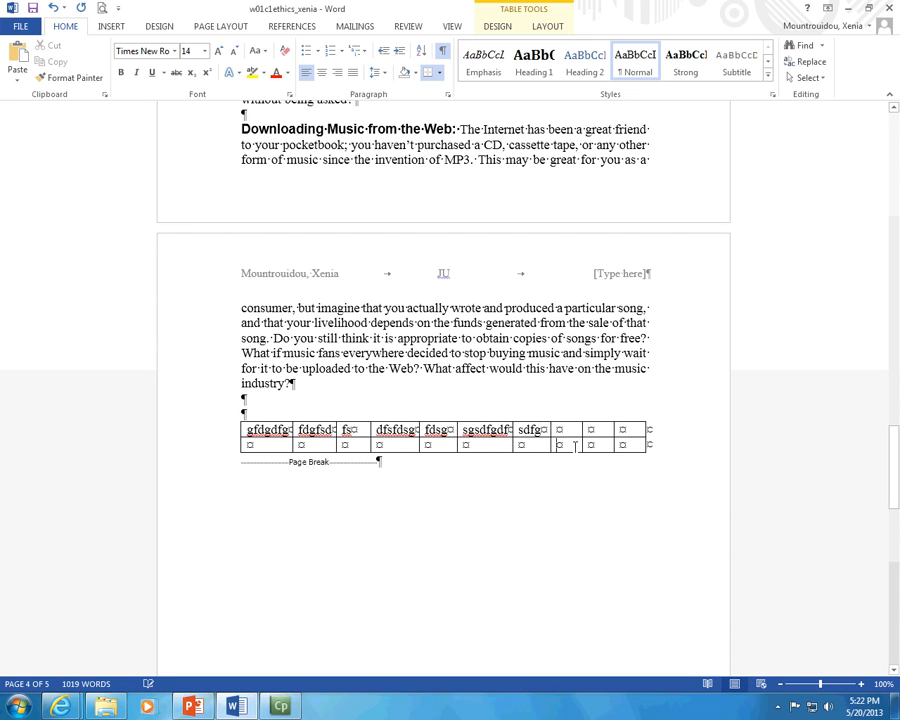
text(sdfg)
key(Tab)
text(dsfgdfg)
key(Tab)
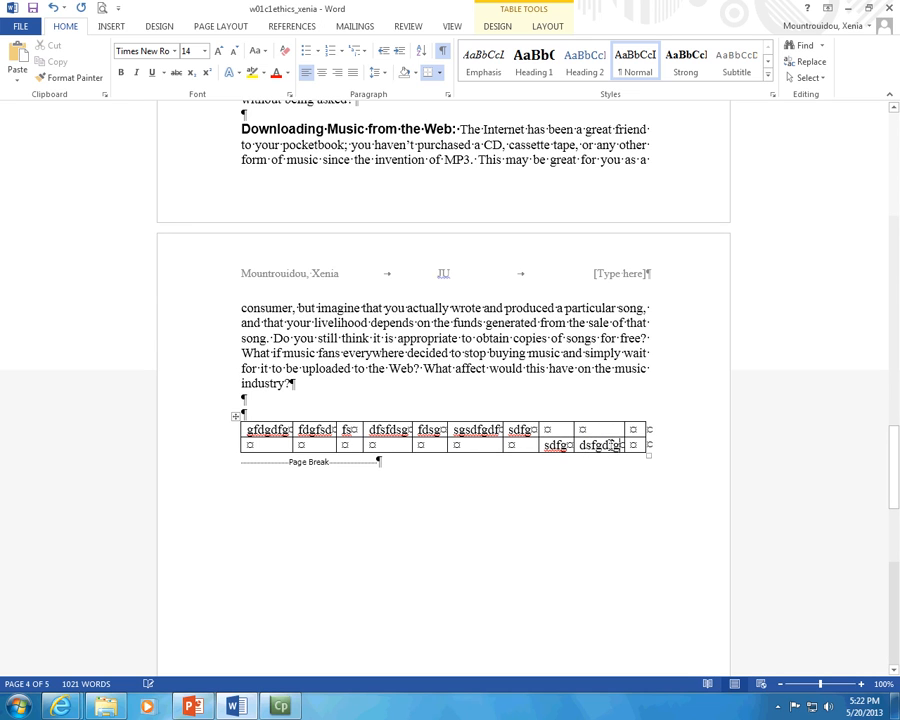
text(fdsgdf)
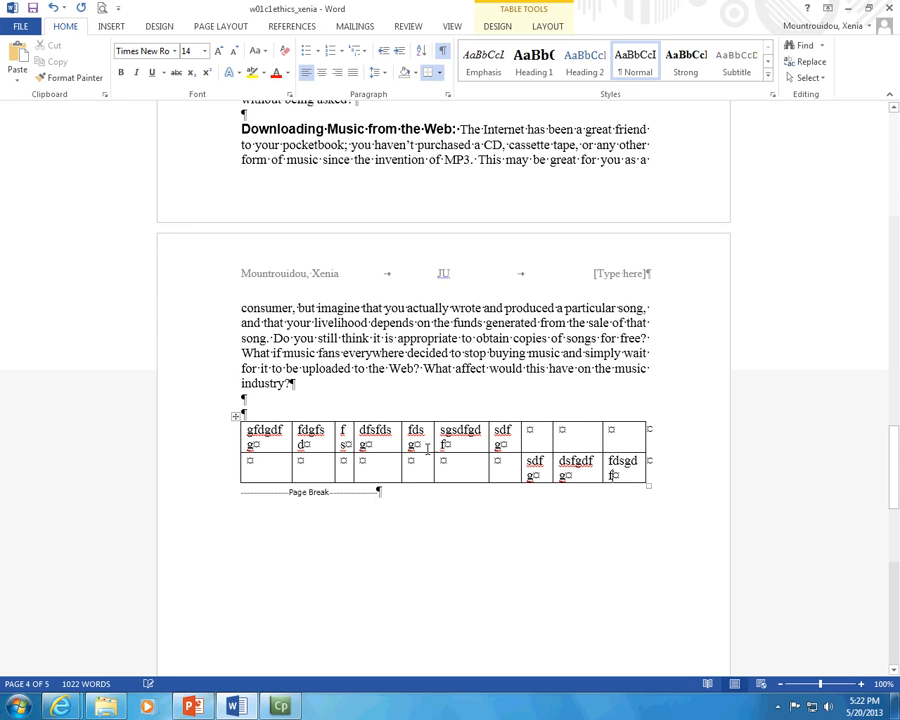
Step: Insert a Next Page section break at the first empty paragraph above the table
click(256, 405)
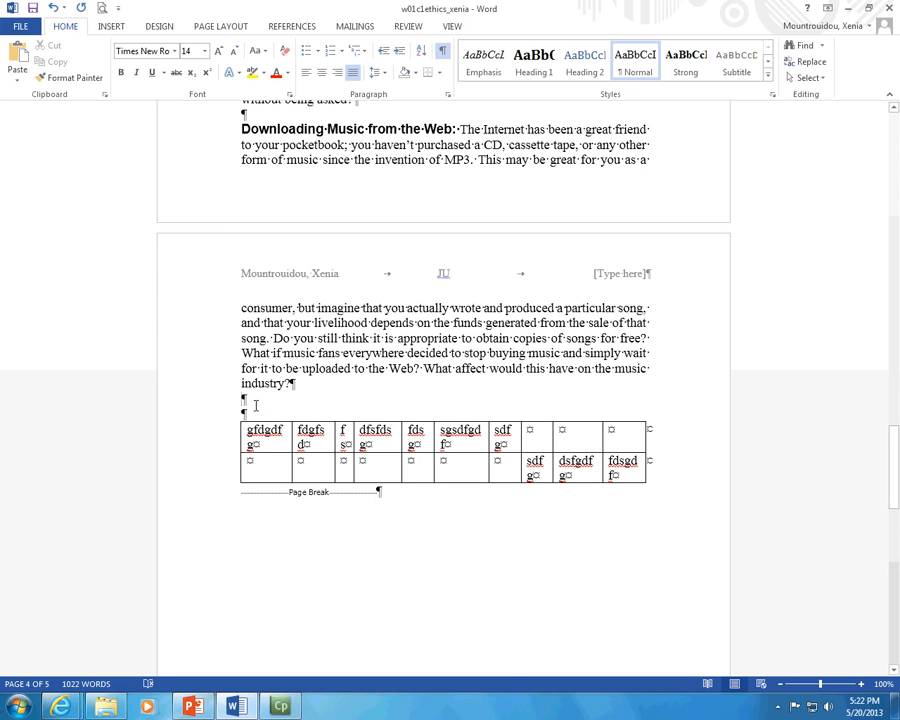
click(108, 28)
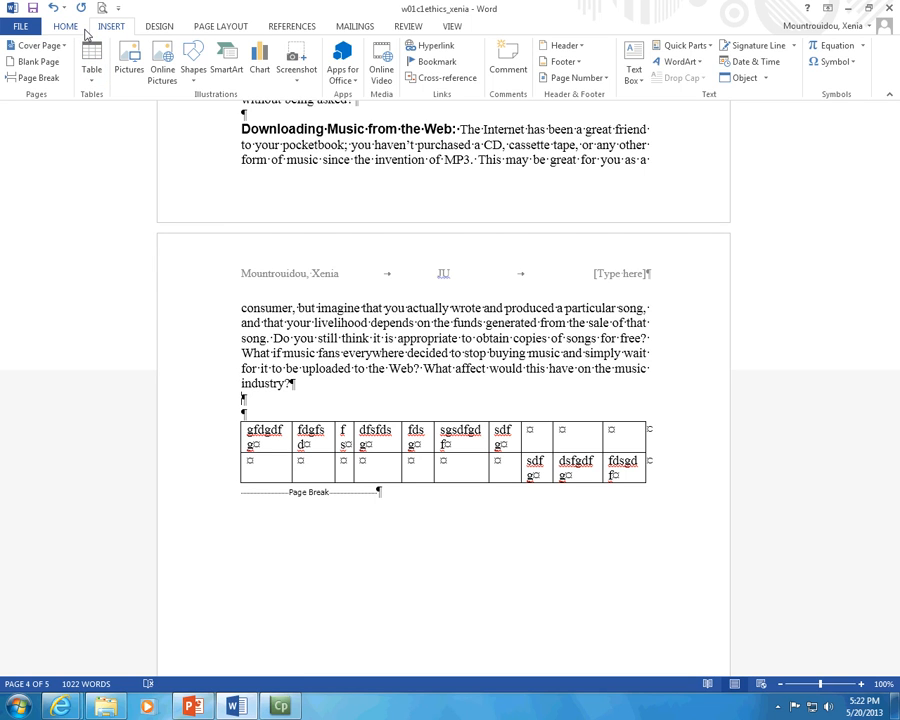
click(166, 28)
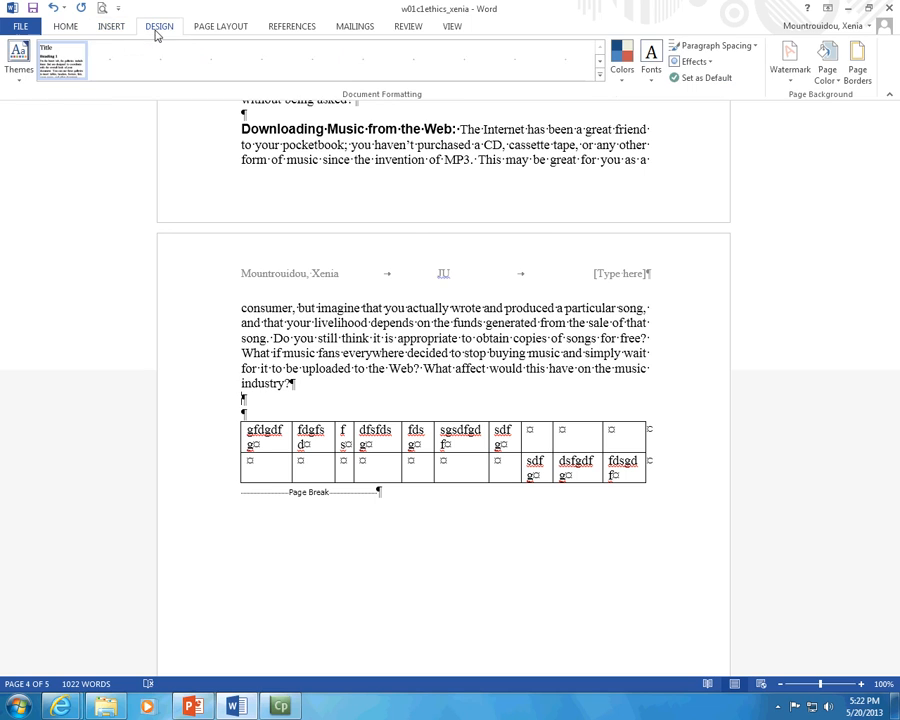
click(208, 28)
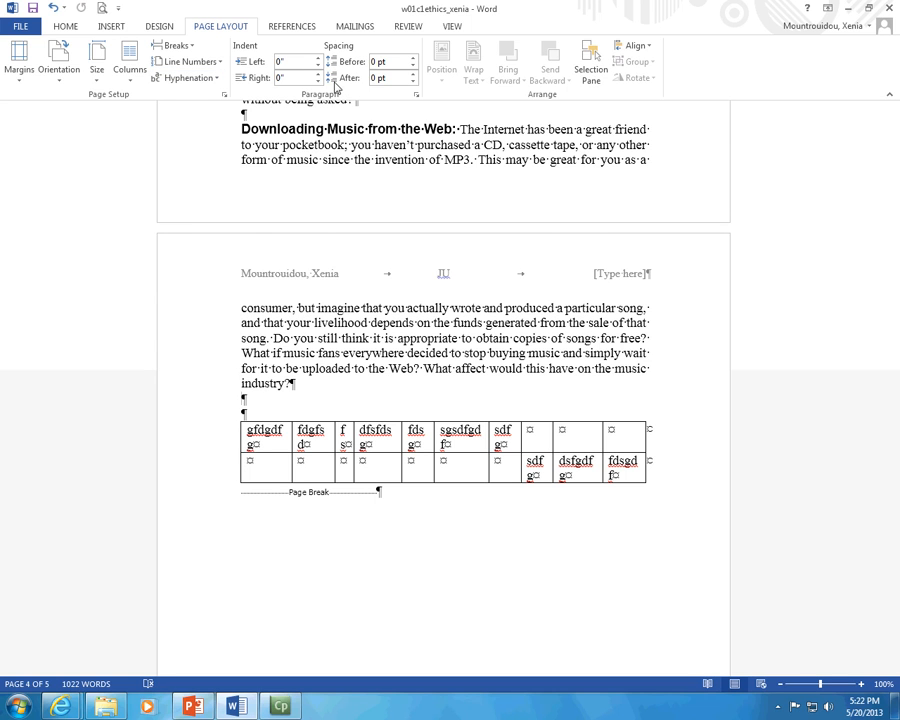
click(123, 33)
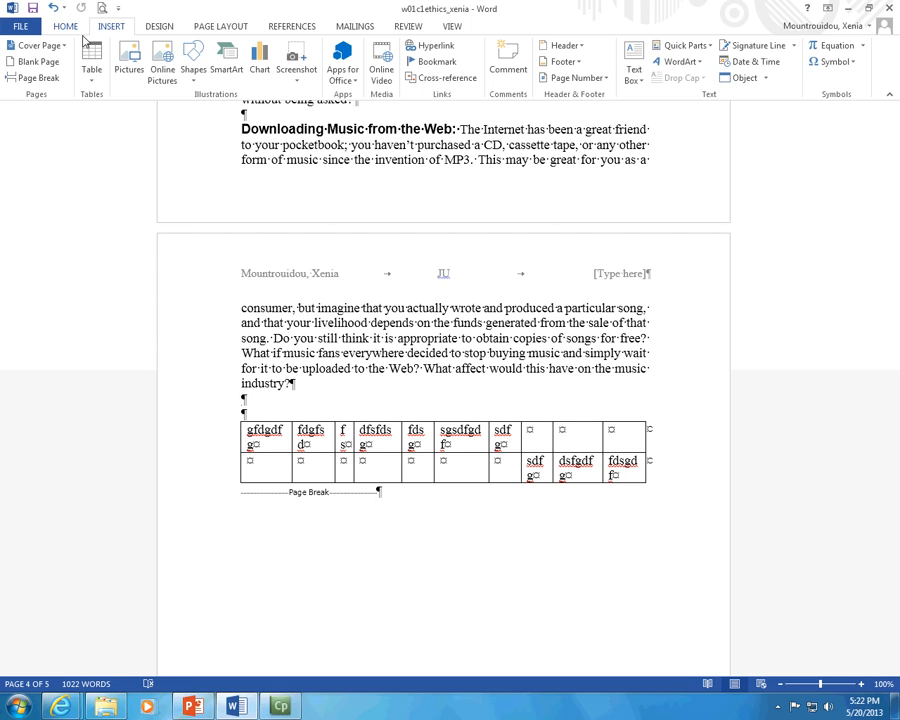
click(157, 27)
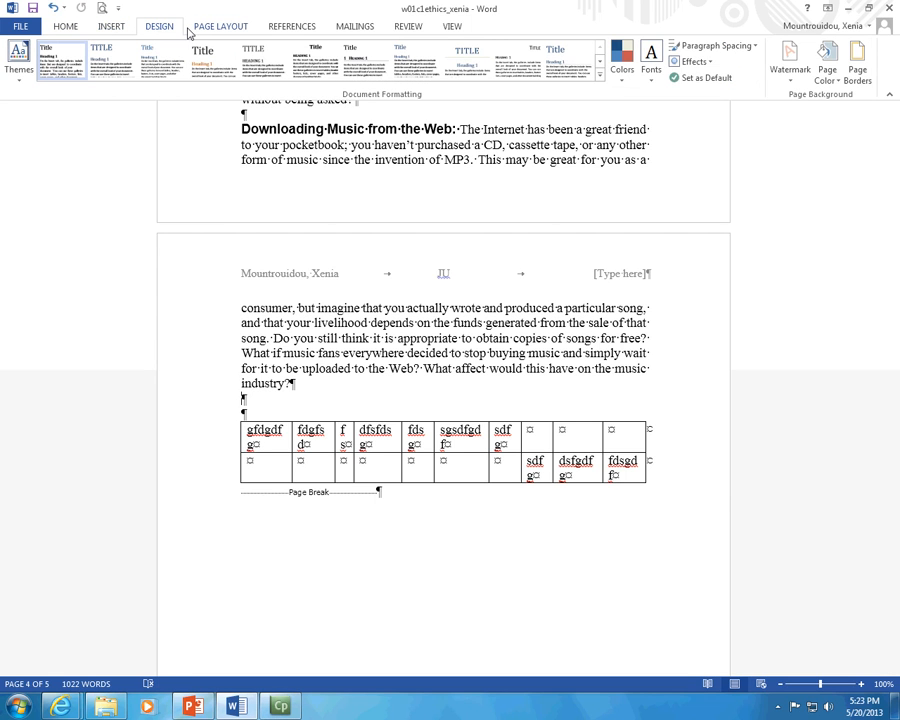
click(200, 28)
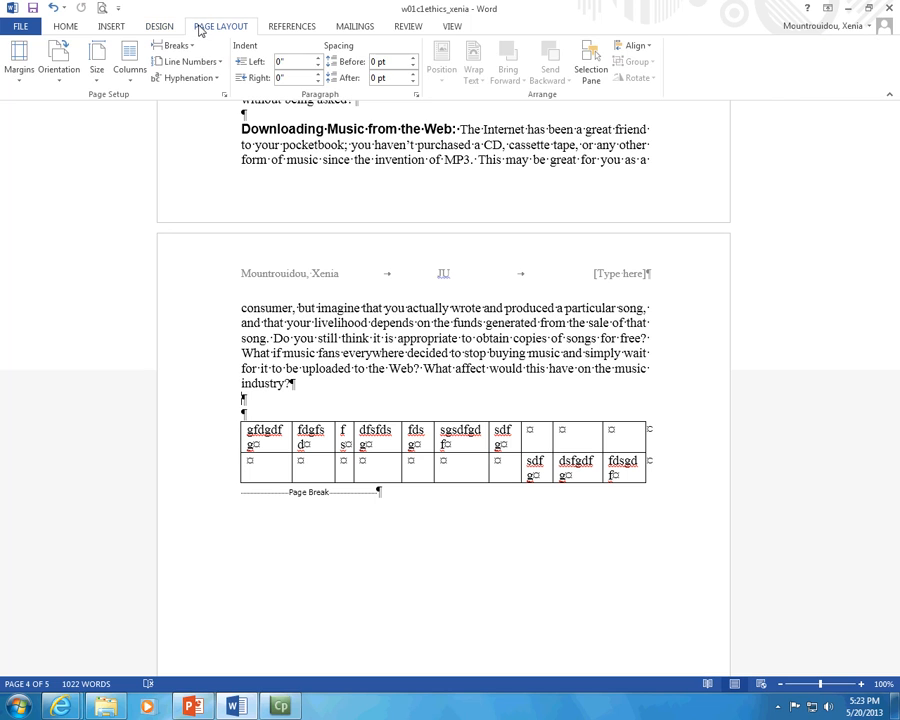
click(193, 49)
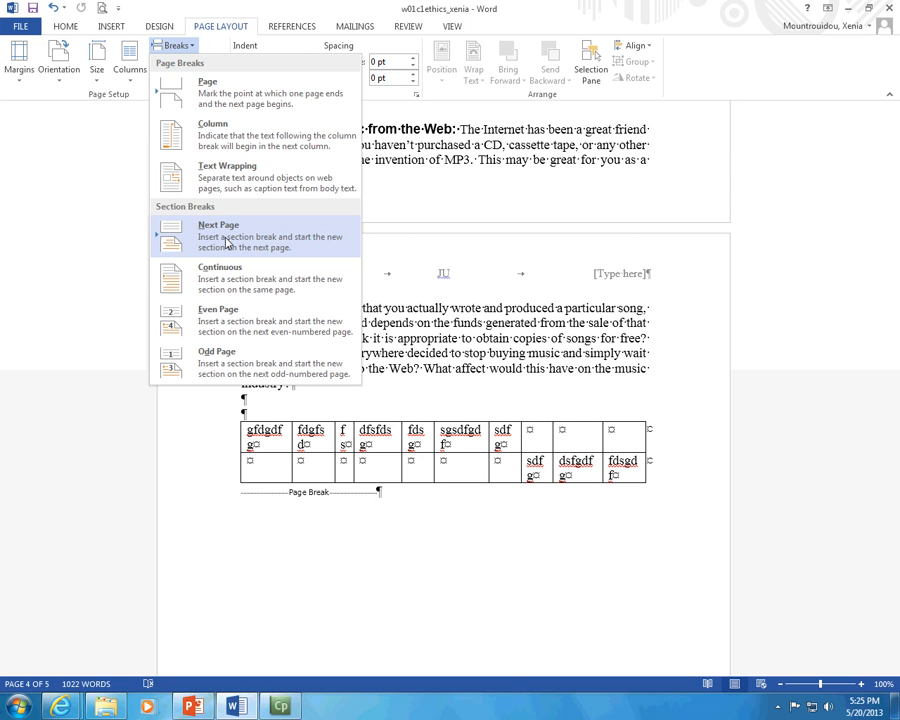
click(226, 242)
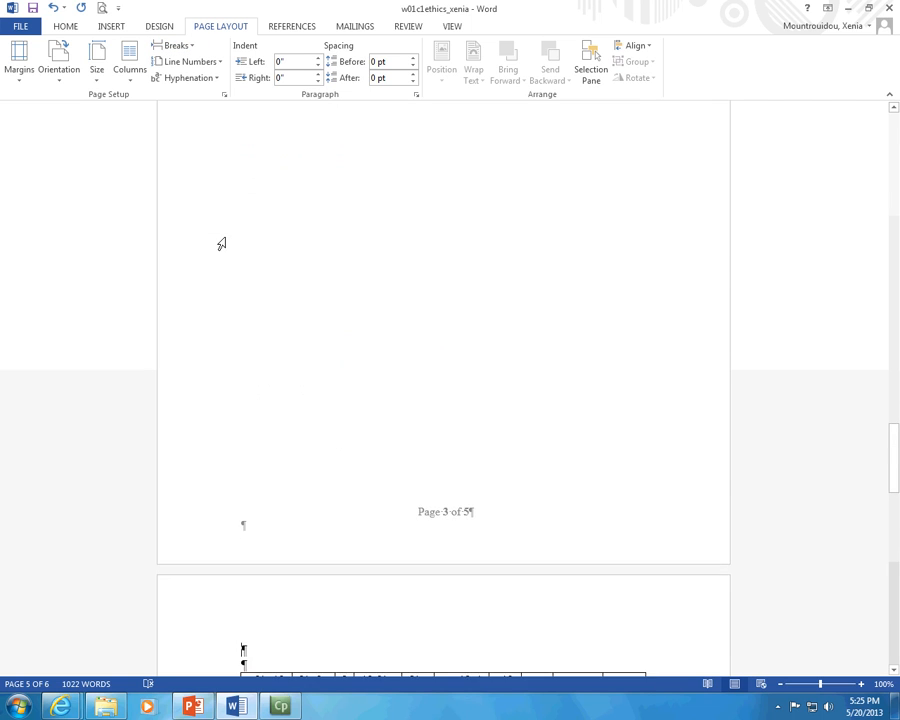
Step: Set the page orientation of the new section containing the table to Landscape and check its pages
scroll(221, 242, down, 3)
scroll(236, 234, up, 3)
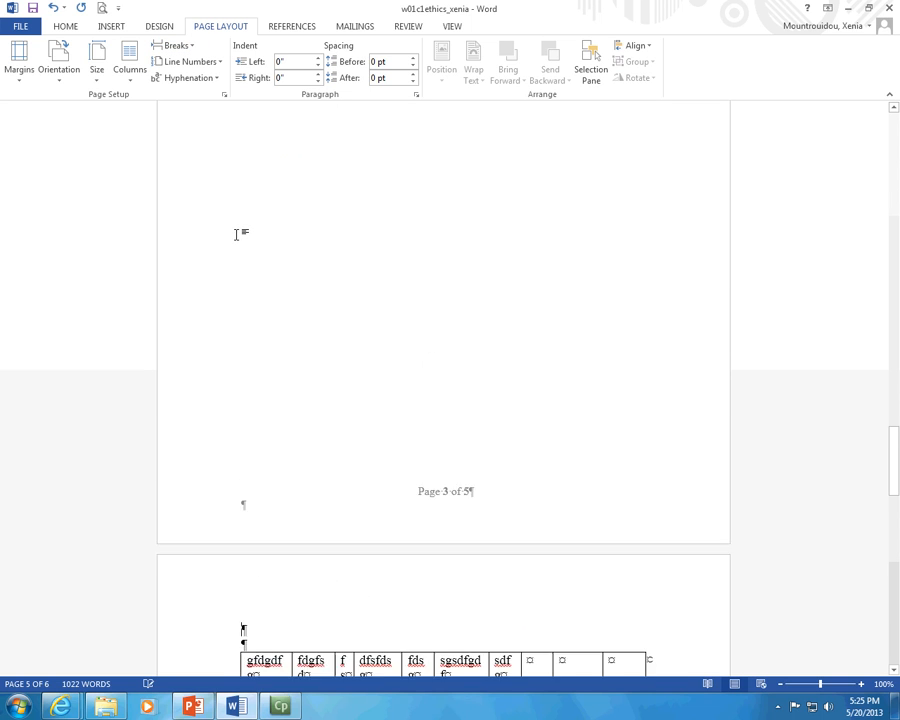
scroll(236, 234, up, 3)
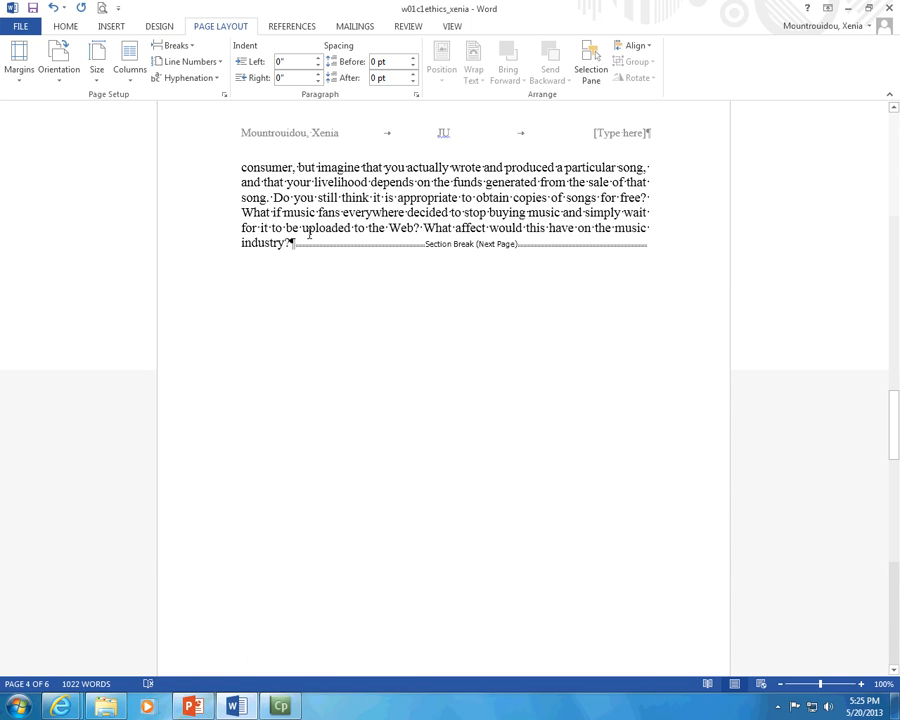
scroll(368, 271, down, 8)
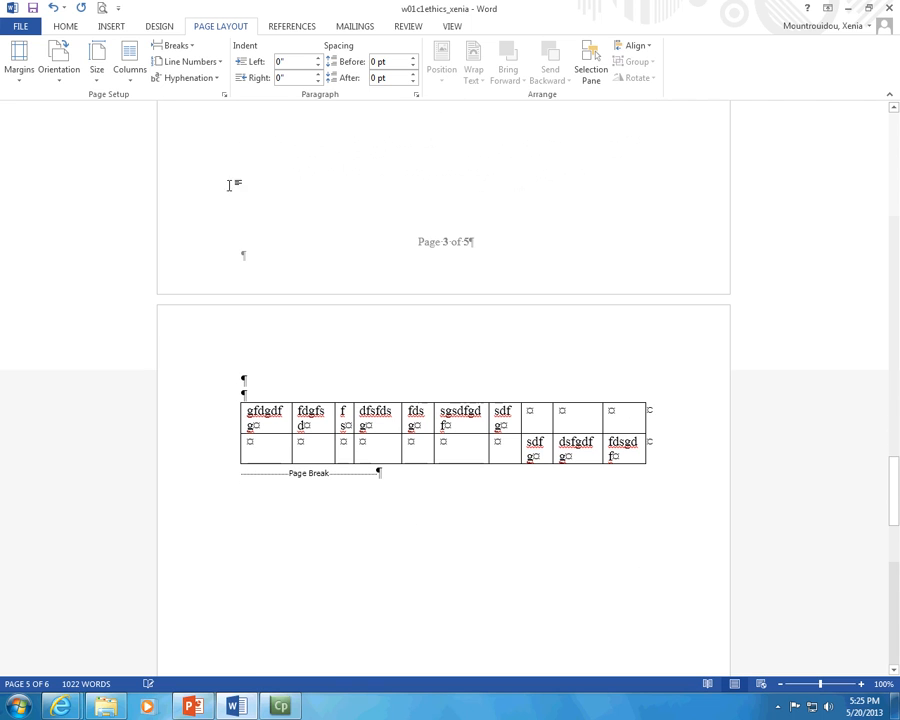
click(58, 76)
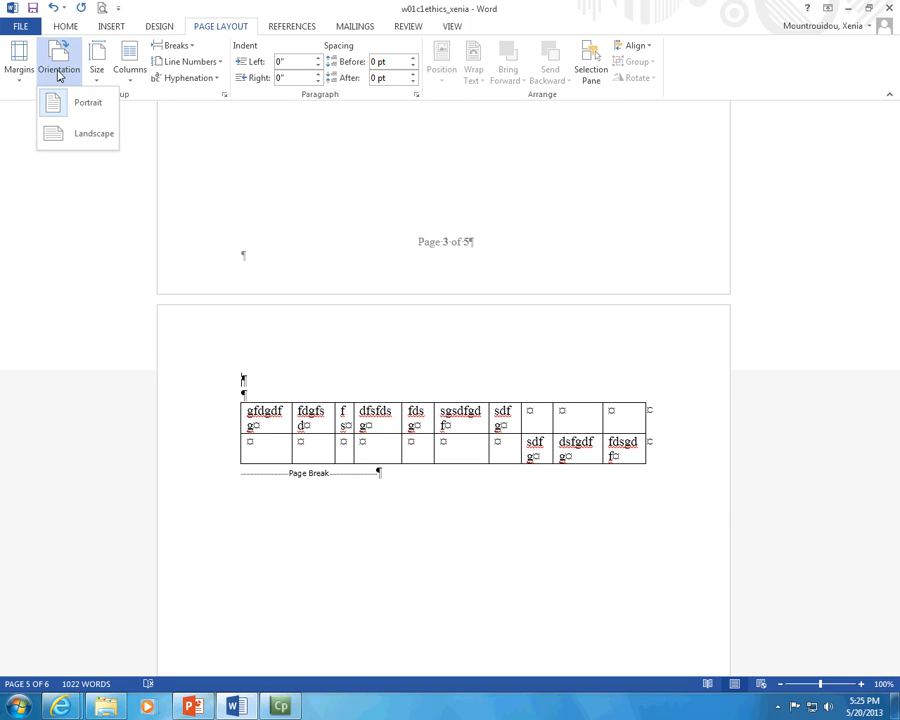
click(92, 138)
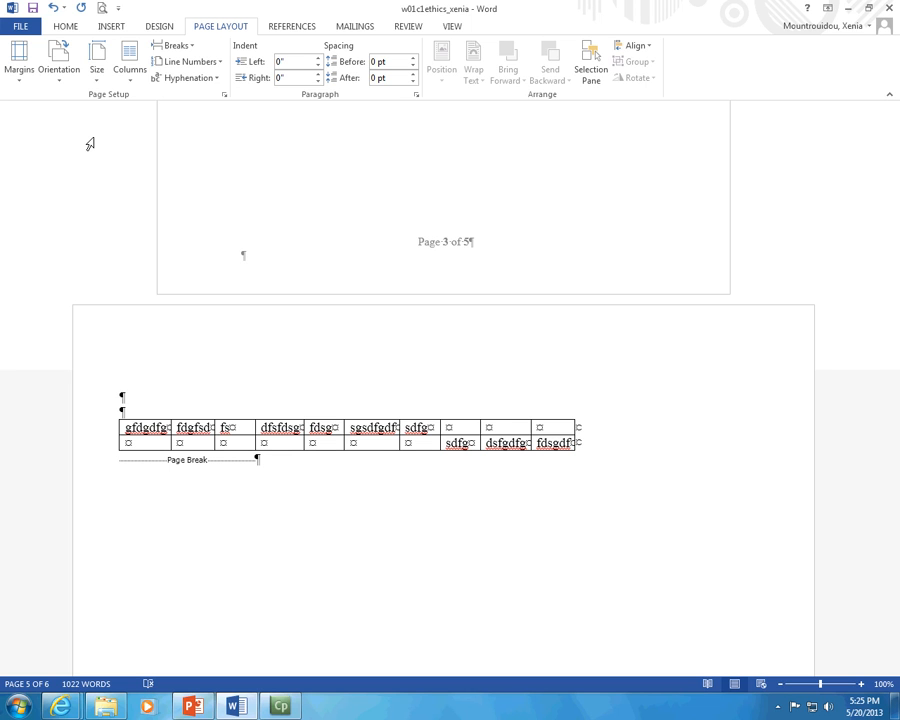
scroll(259, 400, down, 10)
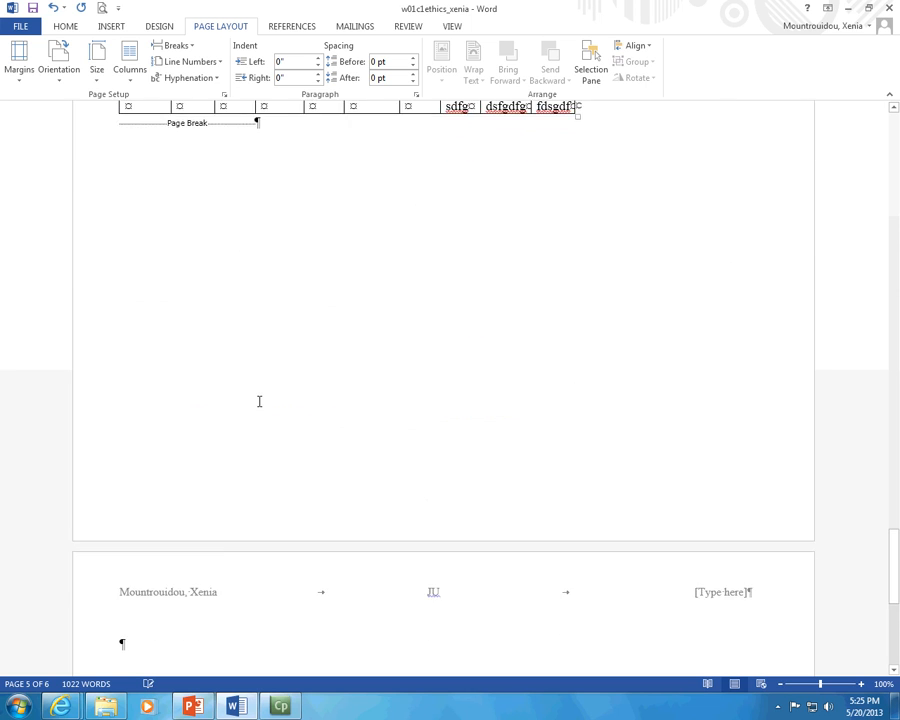
scroll(259, 405, up, 10)
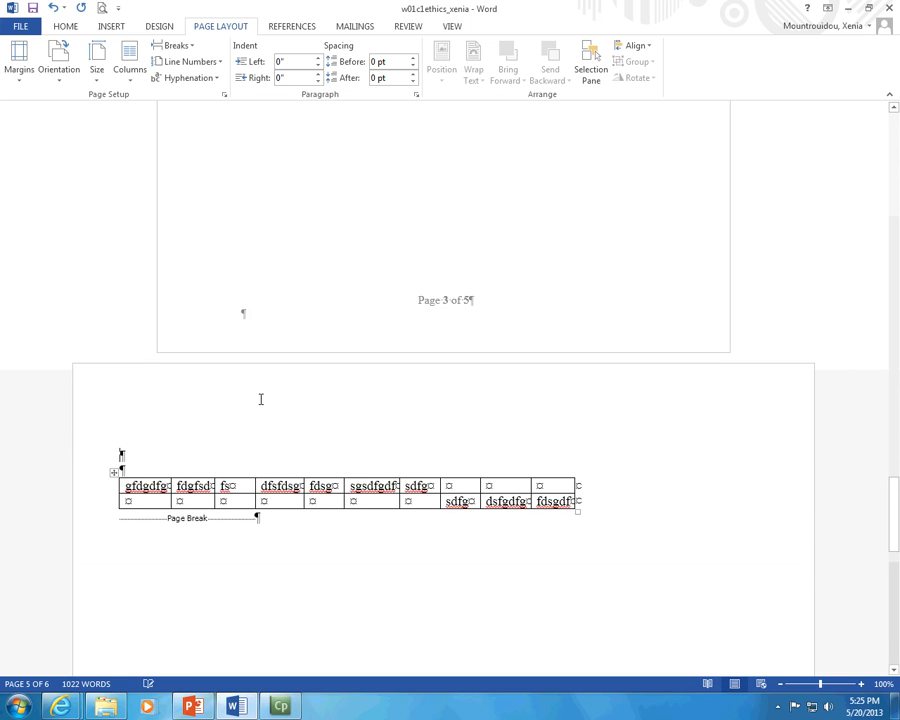
Step: Examine the landscape pages holding the table and the blank page after it, including their page numbering
scroll(259, 400, down, 10)
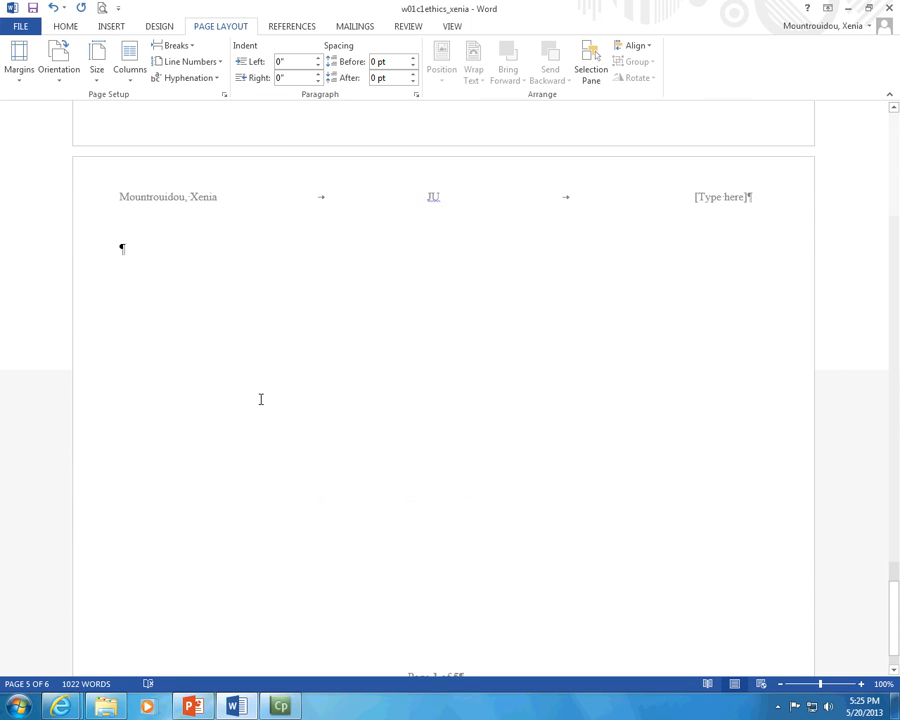
scroll(260, 399, up, 10)
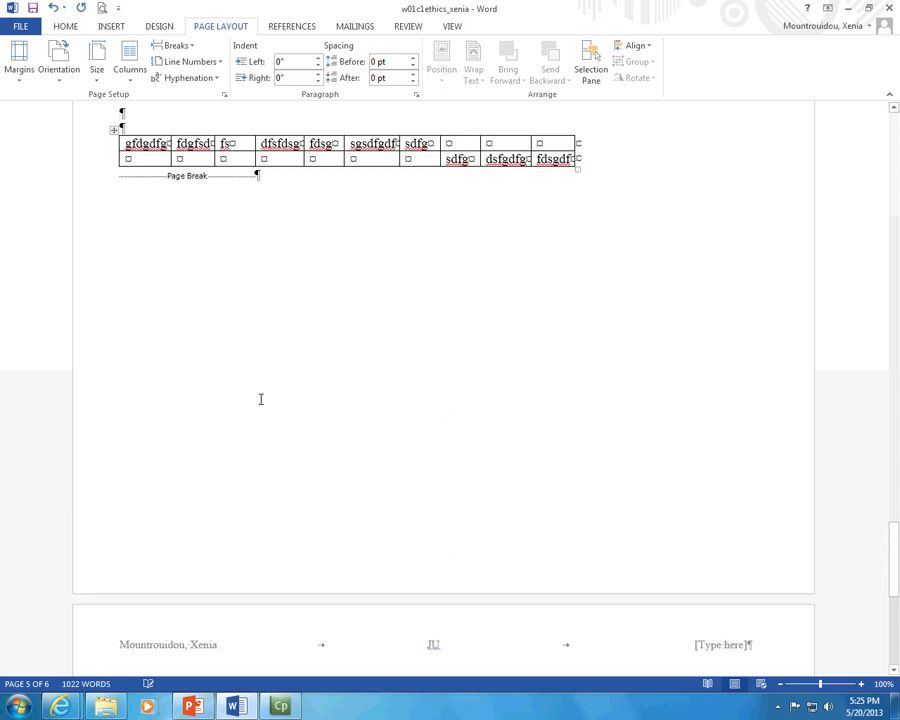
scroll(260, 399, up, 5)
scroll(260, 399, down, 5)
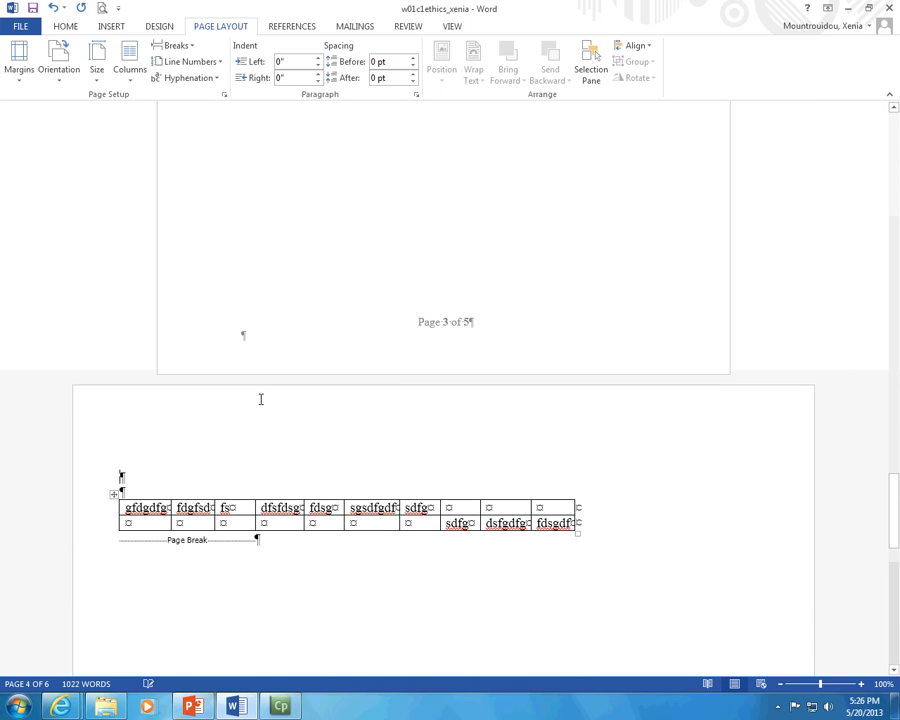
scroll(260, 399, down, 10)
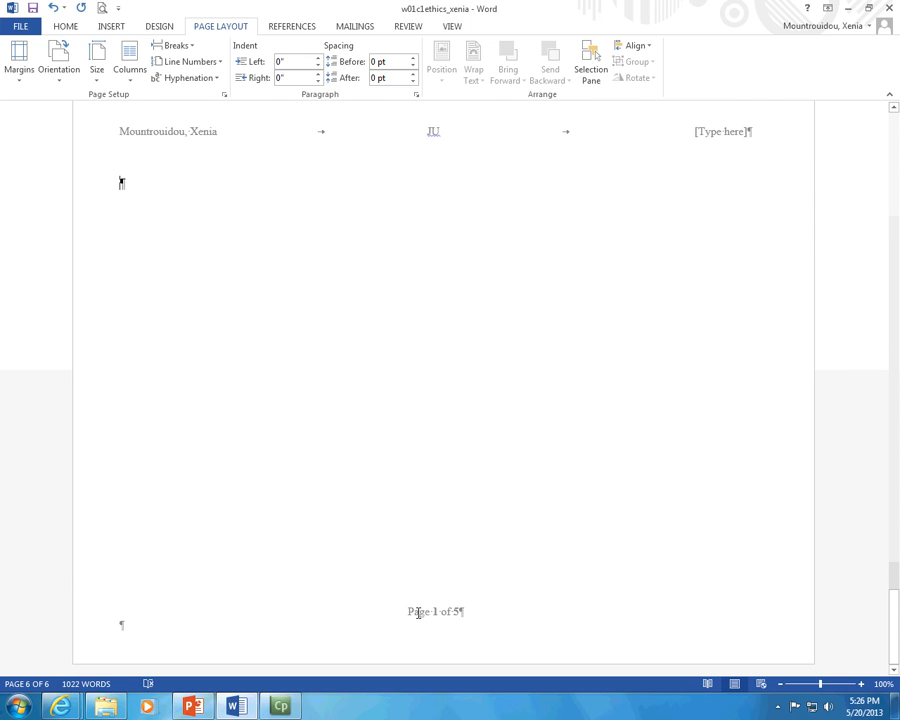
Step: Open the footer of the last landscape page, inspect the first-page and odd-page headers and footers of Section 2, and return to the body text
double_click(418, 617)
scroll(410, 610, up, 5)
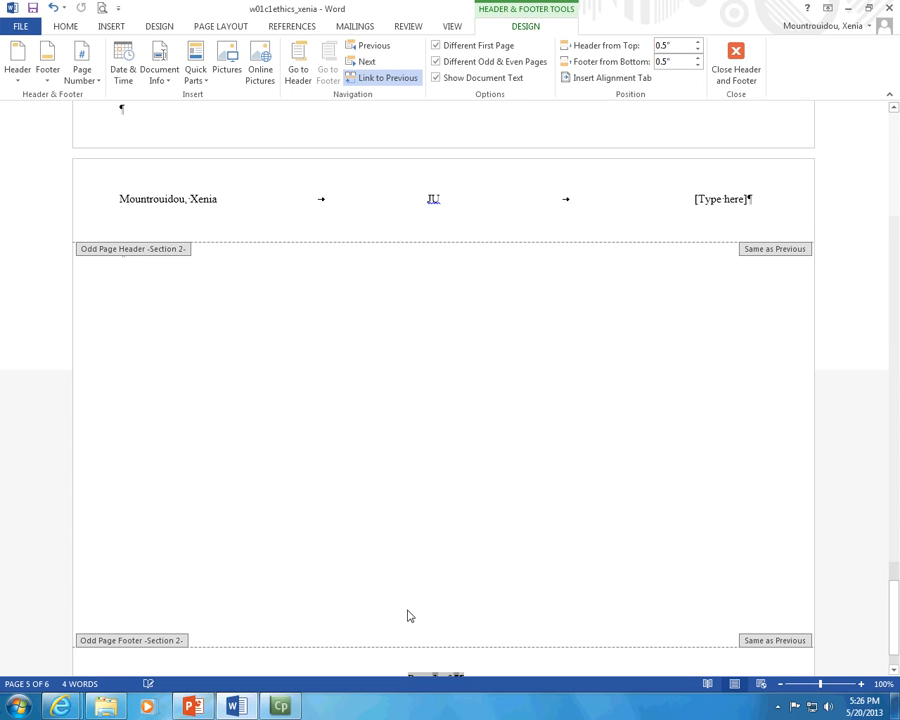
scroll(402, 592, up, 15)
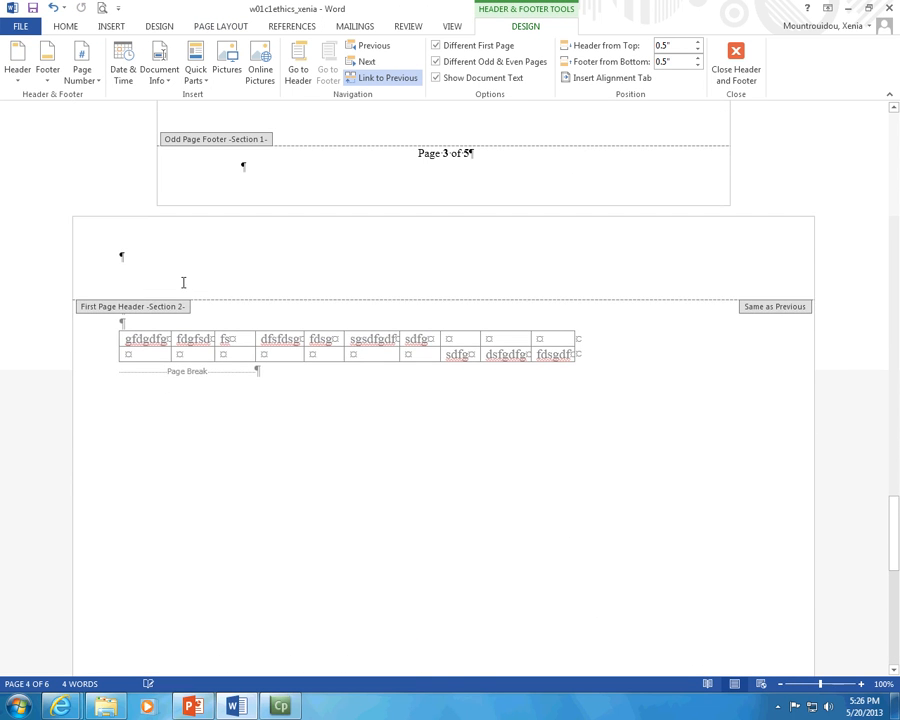
scroll(245, 314, down, 1)
scroll(243, 314, up, 3)
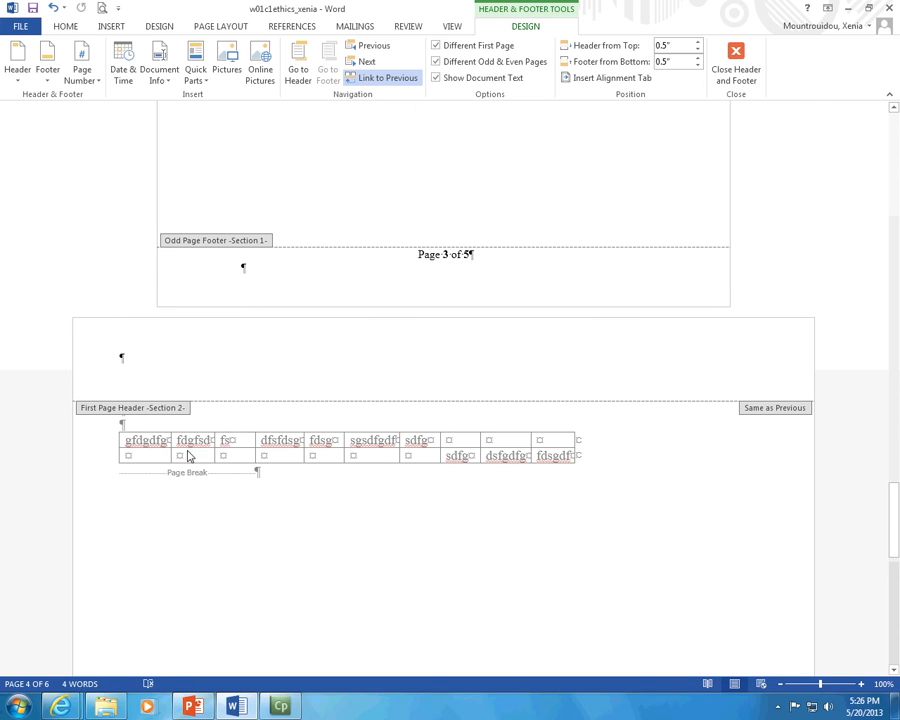
scroll(138, 474, down, 12)
scroll(138, 474, down, 3)
scroll(134, 472, up, 7)
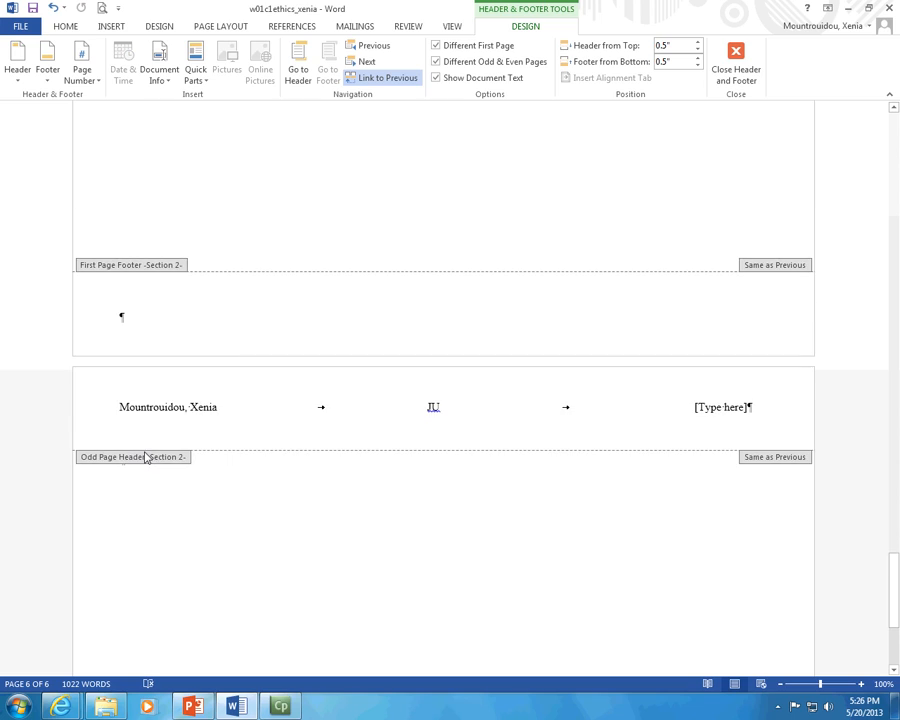
double_click(189, 474)
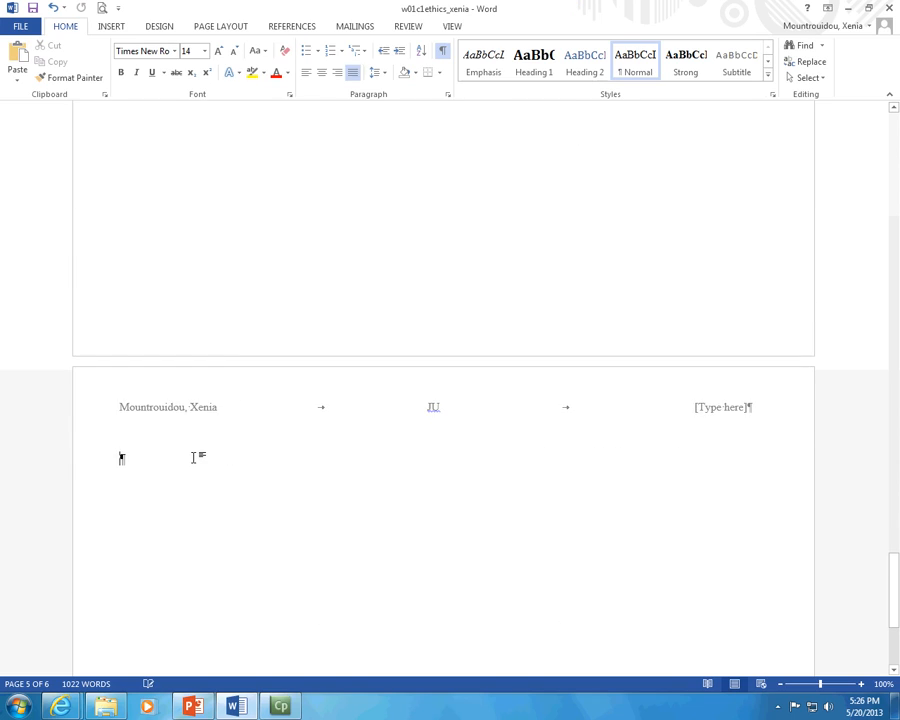
Step: Return to the beginning of the document and save it
scroll(193, 457, up, 15)
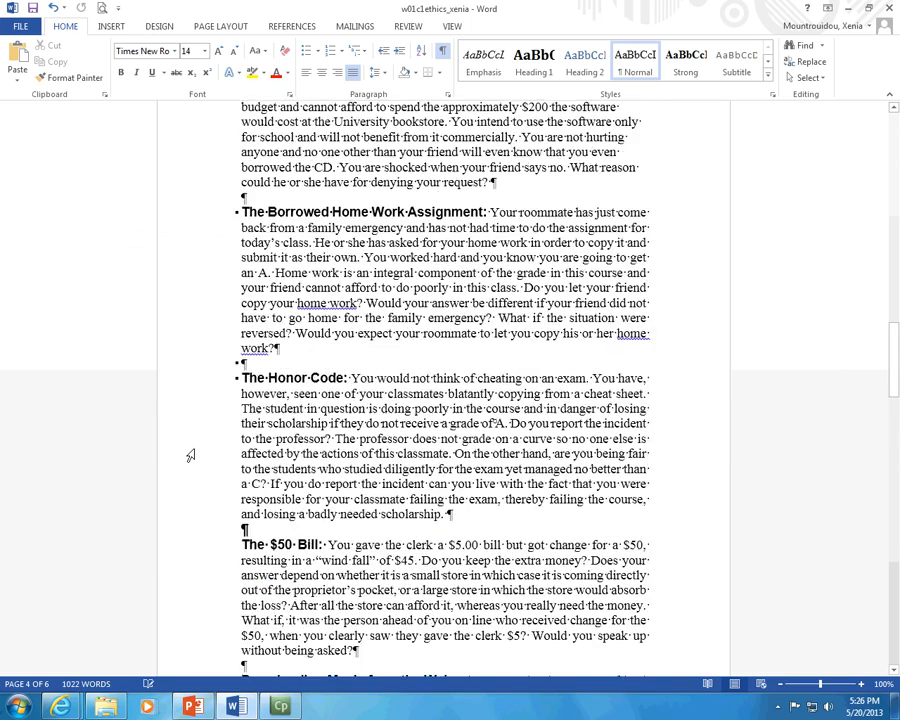
key(ctrl+Home)
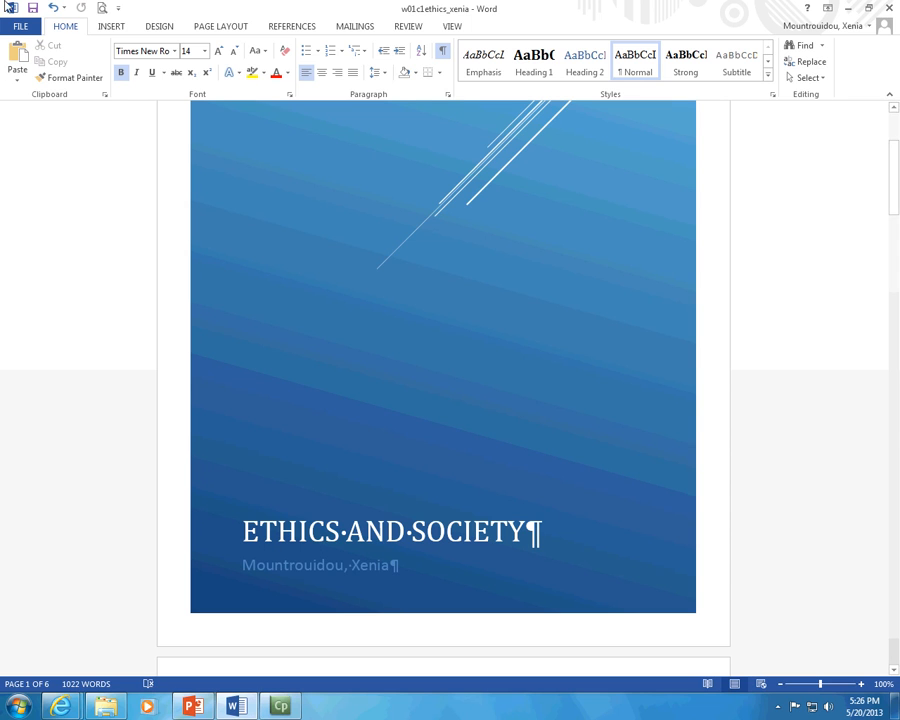
click(34, 8)
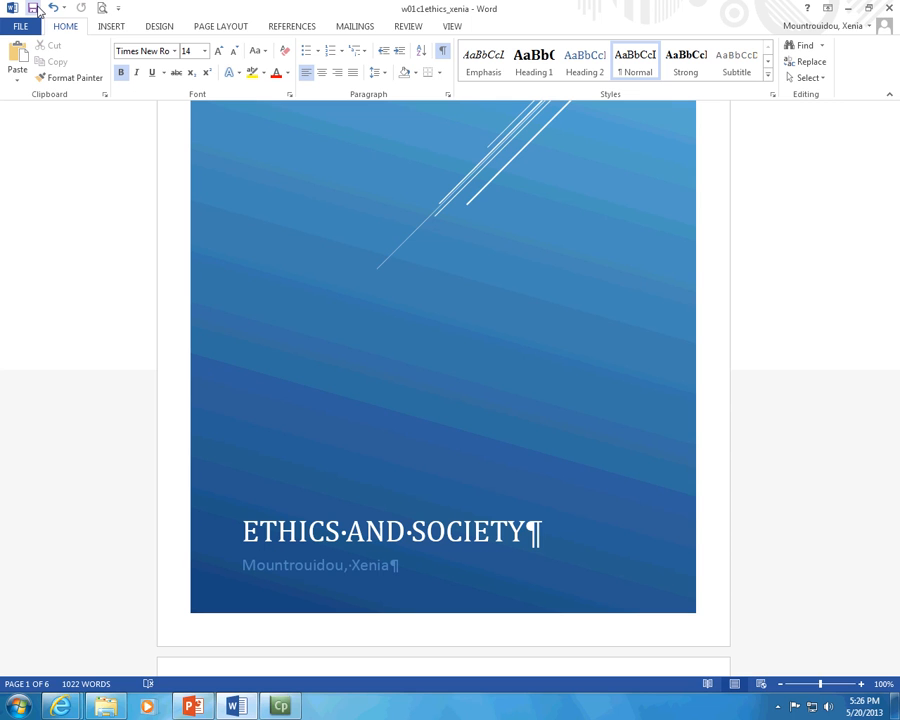
scroll(182, 338, down, 8)
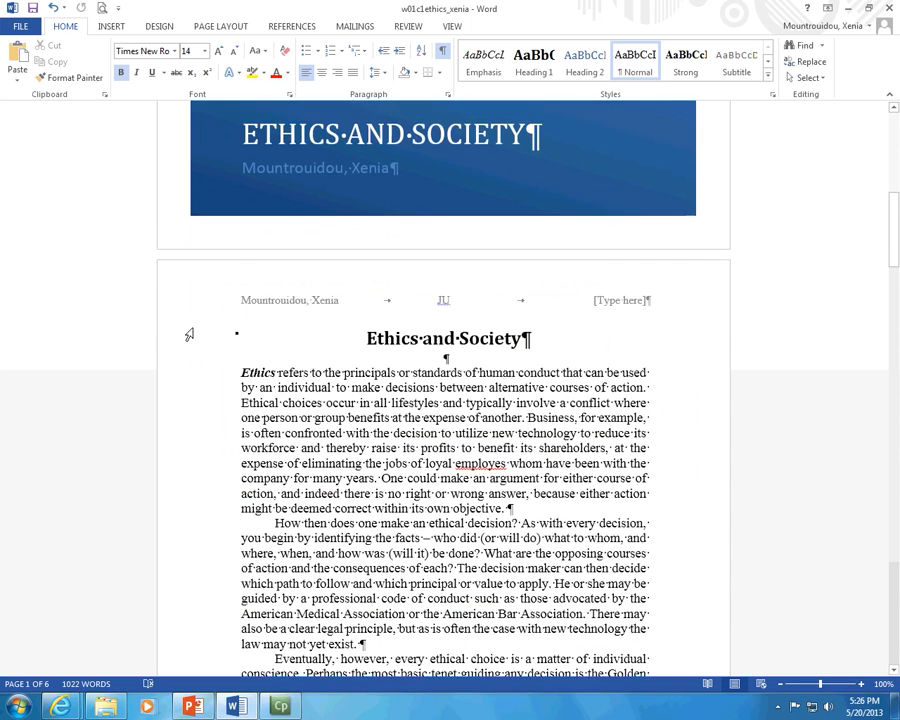
click(111, 26)
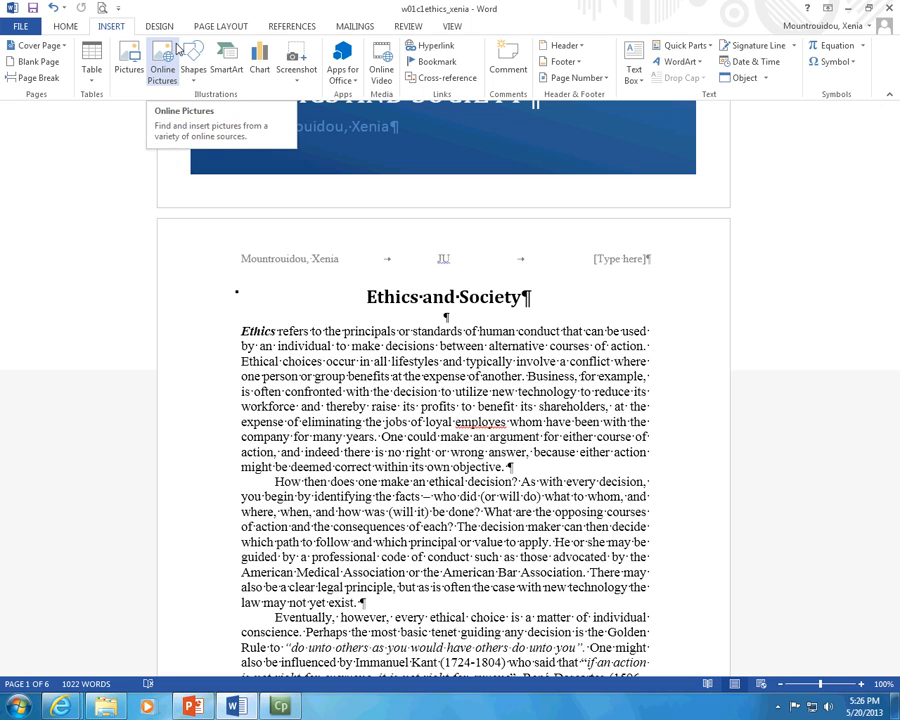
click(216, 32)
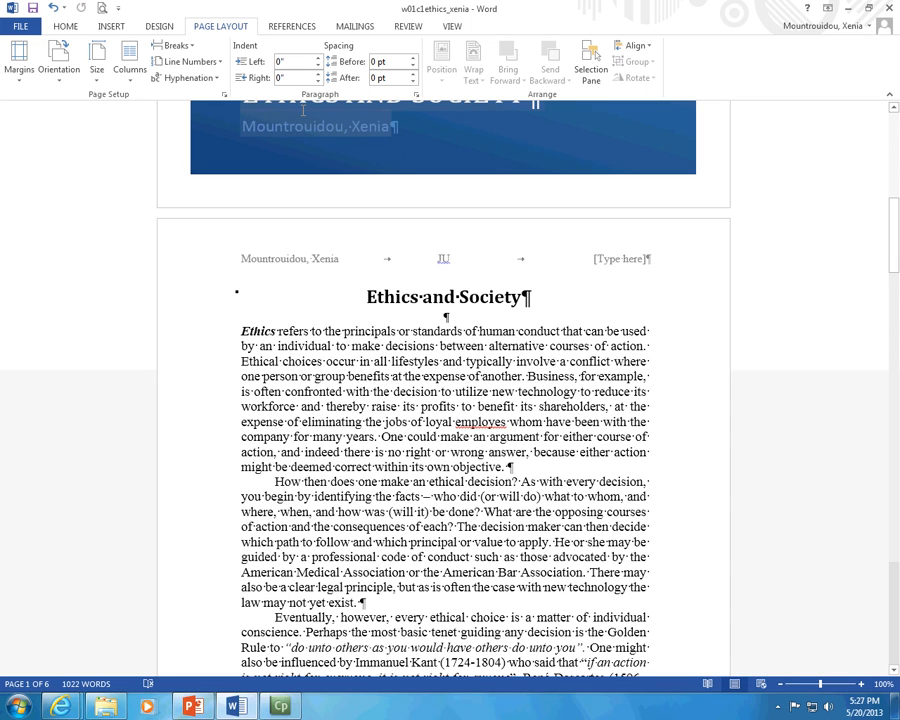
click(111, 28)
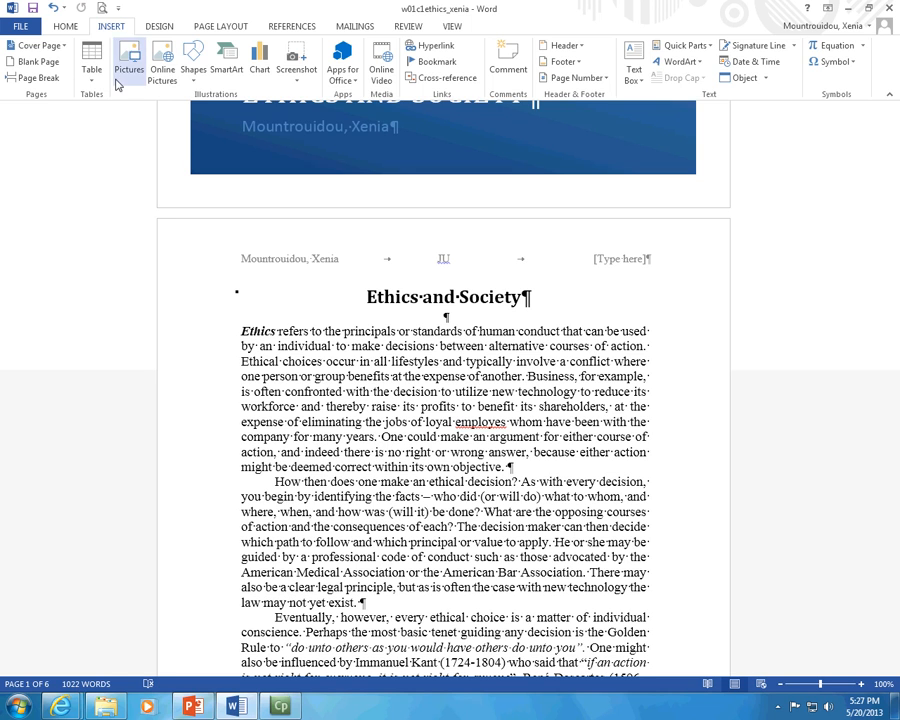
Step: Try to apply the built-in DRAFT 1 watermark to the document and check the first text page
click(168, 31)
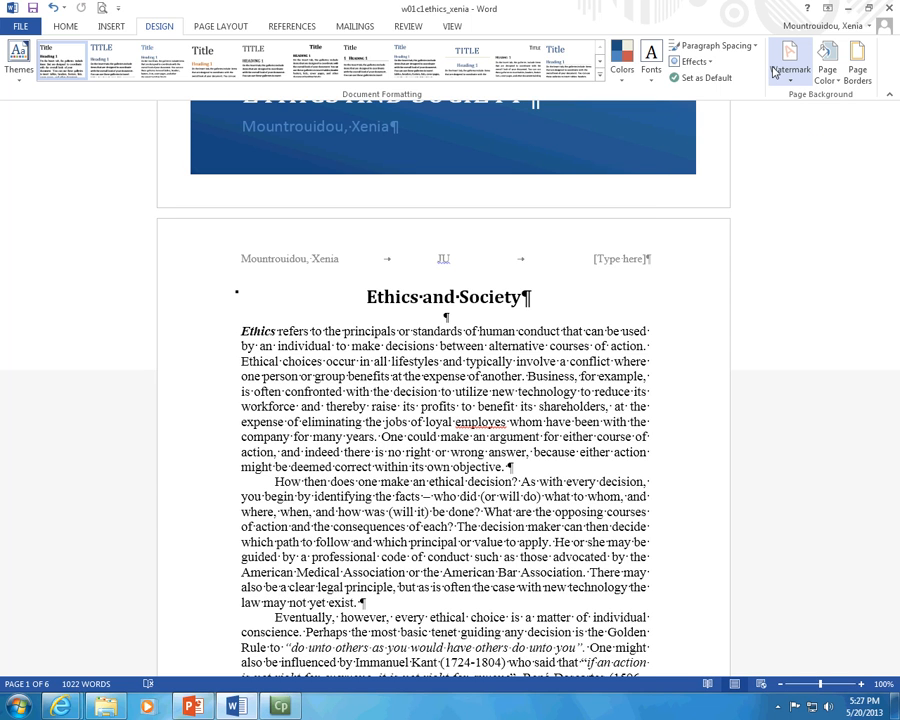
click(783, 84)
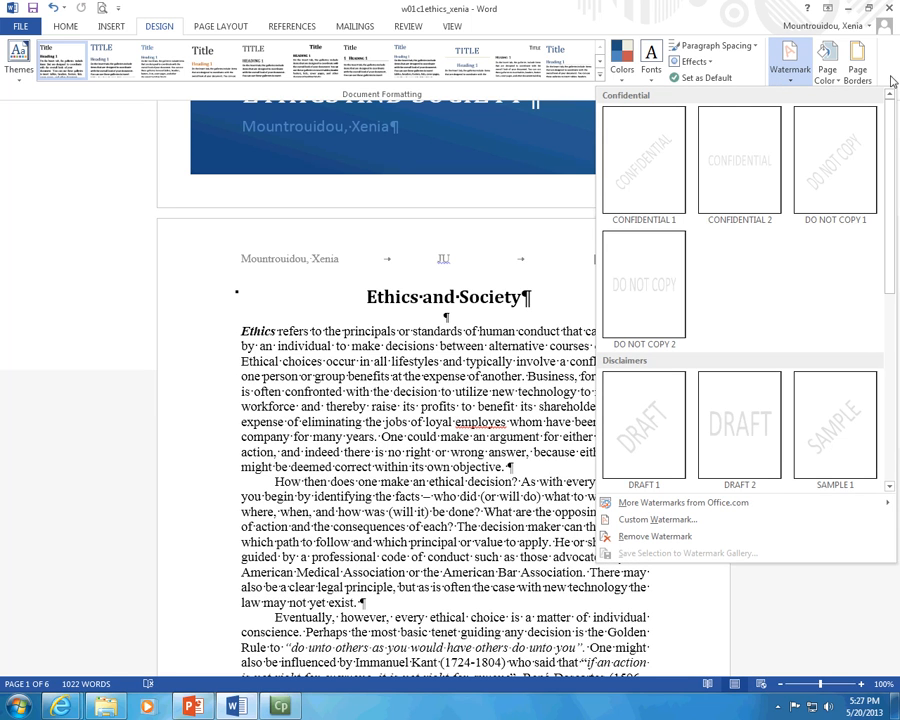
click(673, 432)
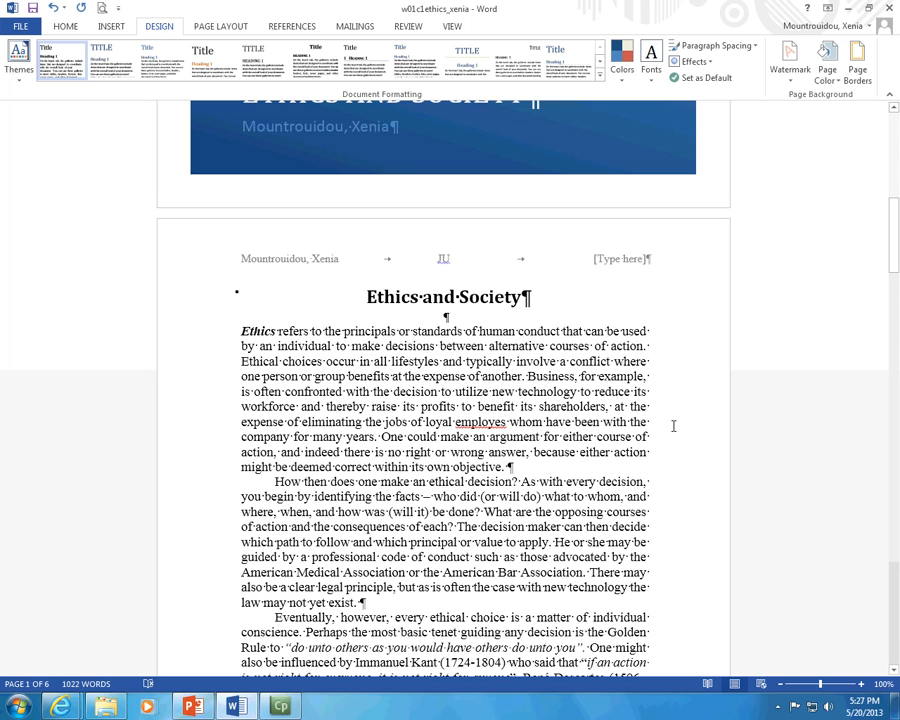
scroll(670, 422, down, 2)
scroll(670, 422, up, 1)
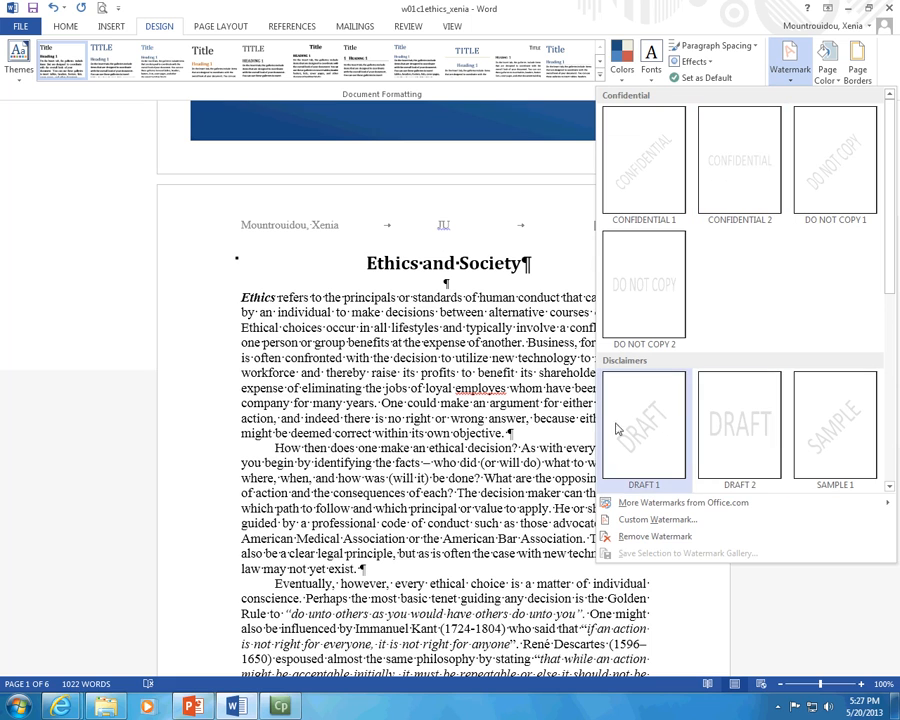
Step: Start a custom printed watermark as a text watermark and set its text to Draft1
click(650, 519)
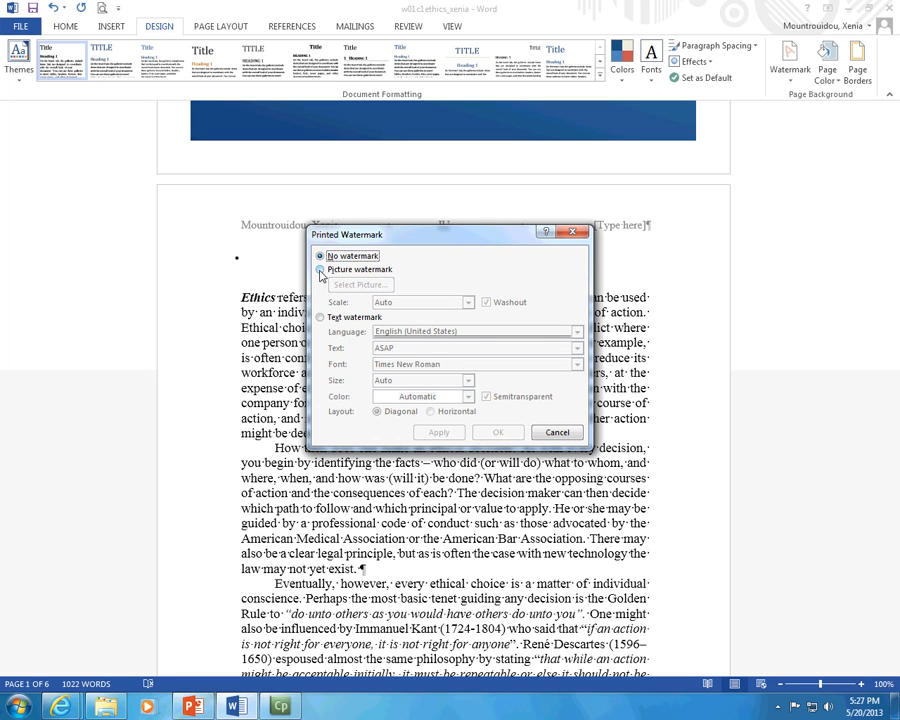
click(320, 317)
click(399, 347)
drag(399, 346, 333, 337)
text(Draft1)
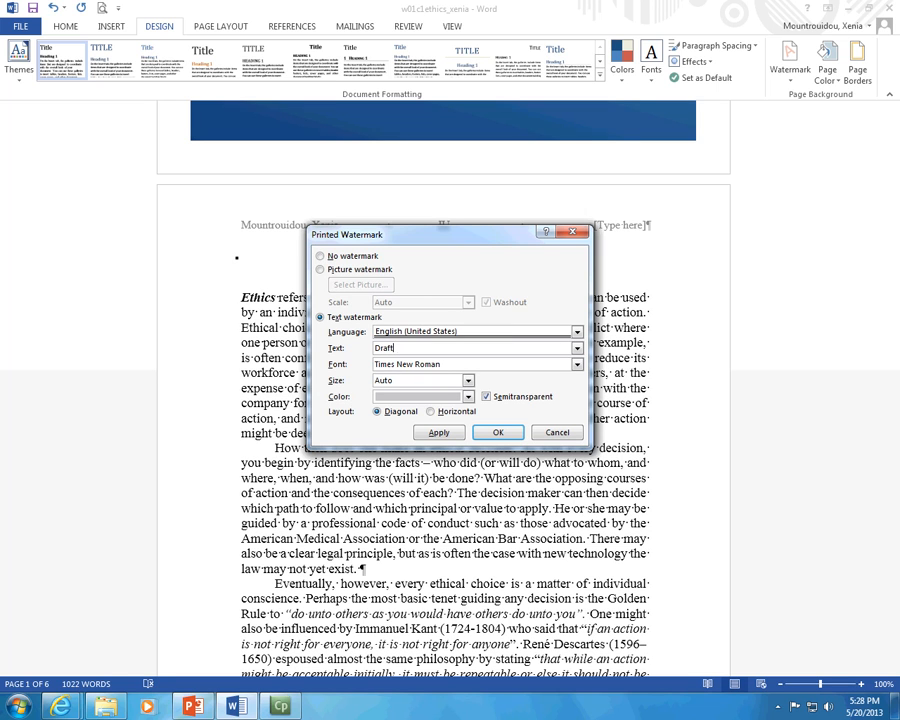
Step: Set the watermark's color to the gray theme shade directly below black, apply it and close the watermark settings
click(467, 396)
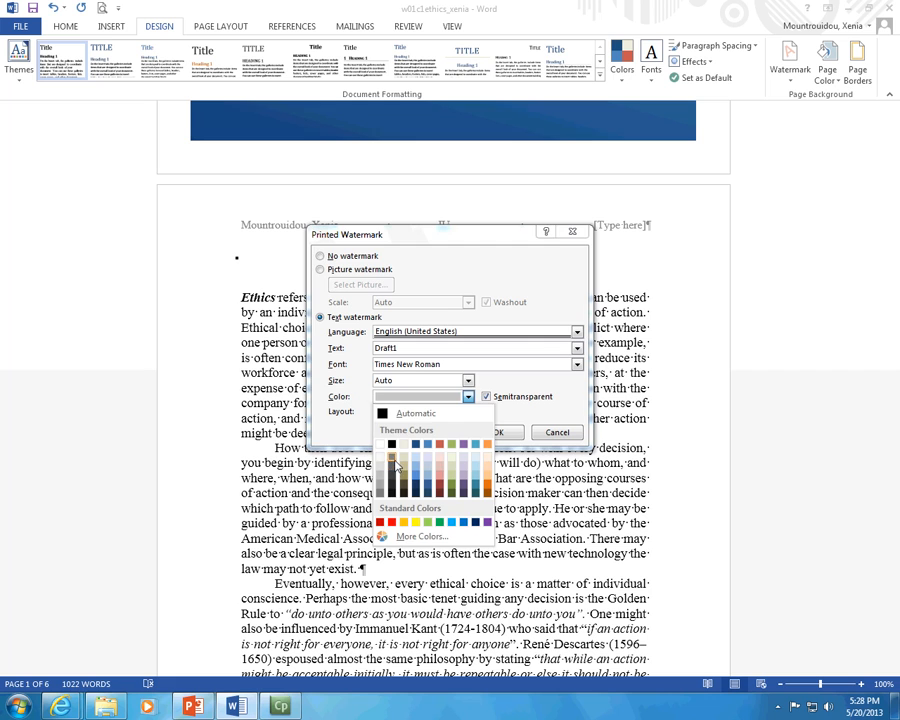
click(392, 456)
click(434, 433)
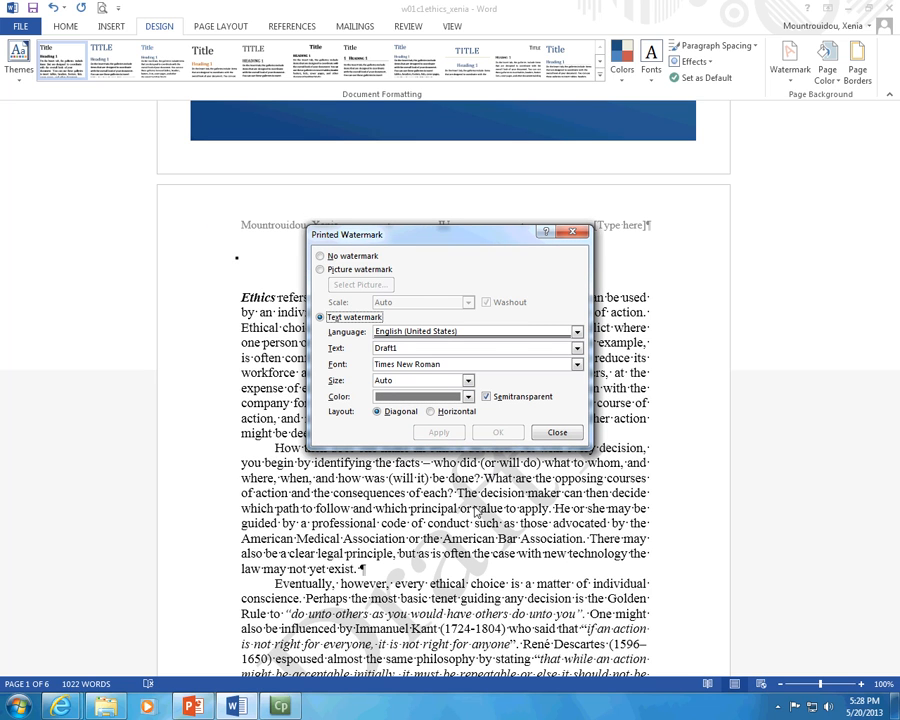
click(557, 432)
Step: Examine the Draft1 watermark on the document's pages, from the cover page down to the start of the landscape section
scroll(489, 517, down, 2)
scroll(489, 517, down, 2)
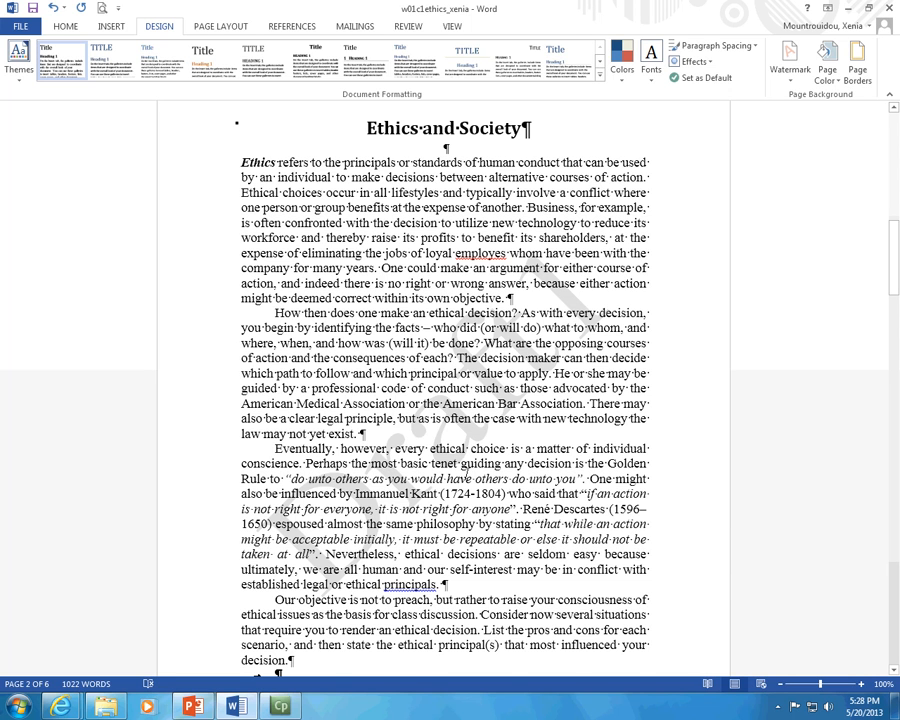
scroll(501, 404, up, 10)
scroll(501, 404, down, 16)
scroll(466, 543, down, 9)
scroll(466, 538, down, 15)
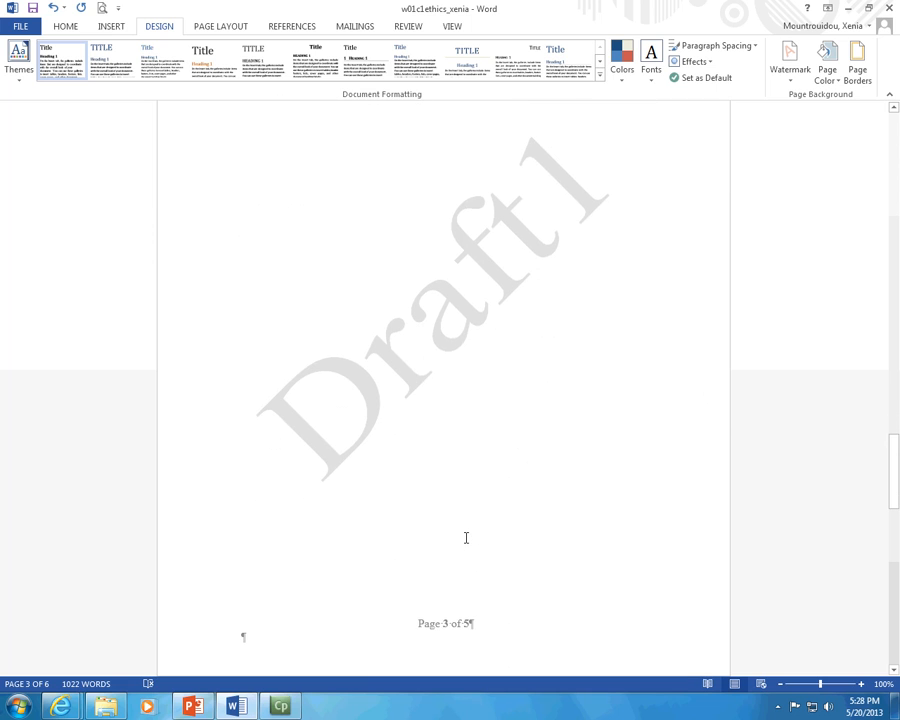
scroll(466, 538, down, 2)
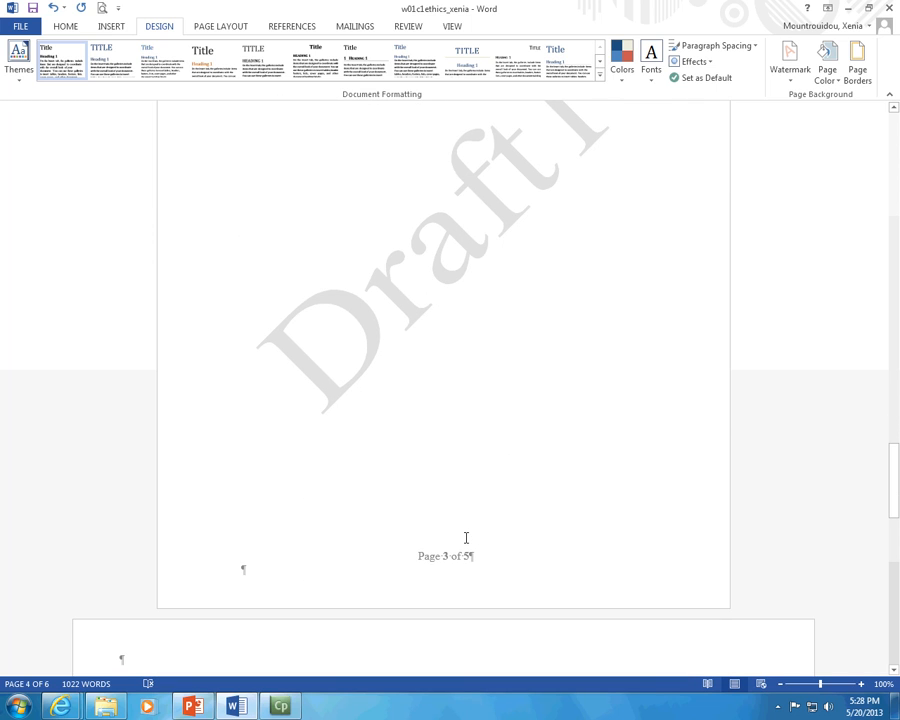
click(285, 703)
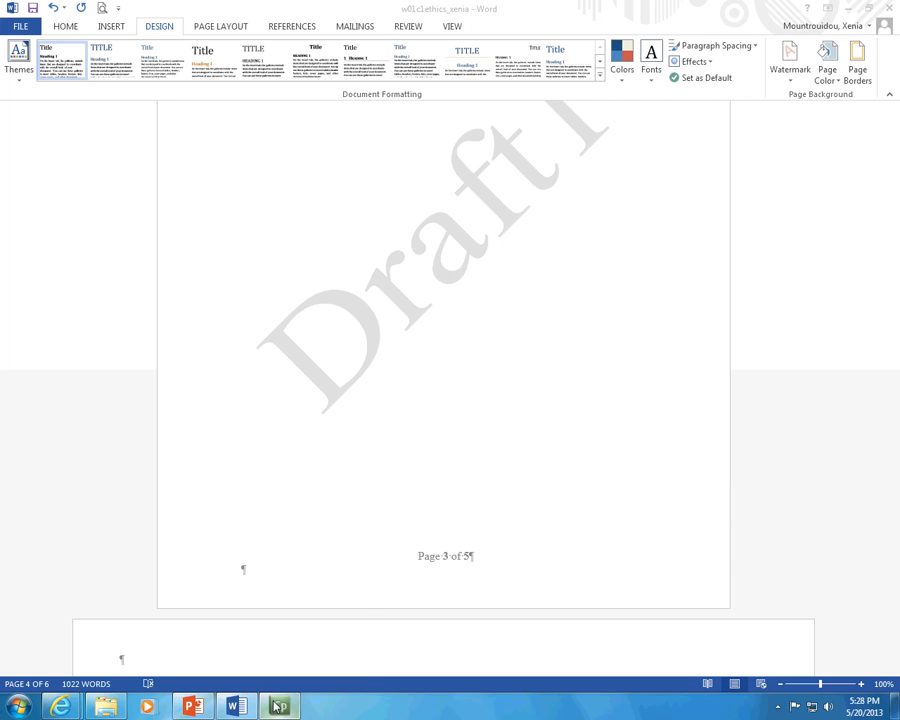